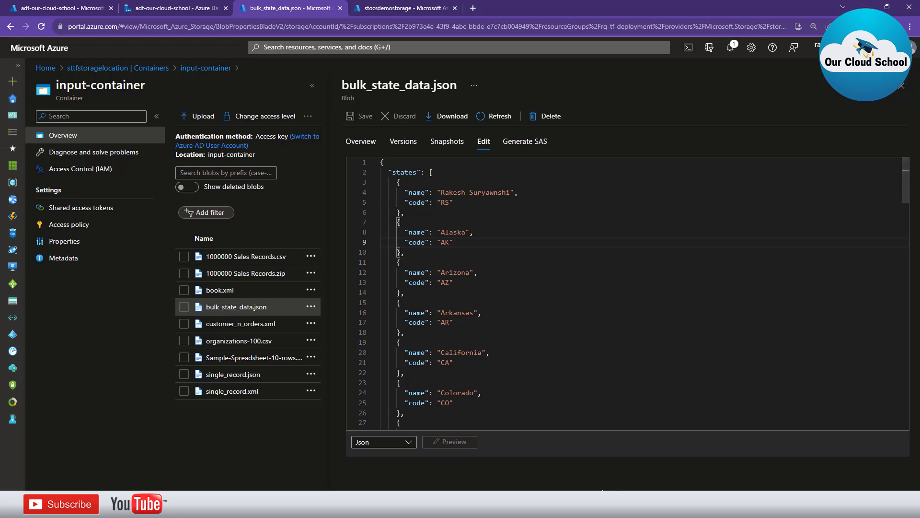
- Switch to the adf-our-cloud-school data factory, open its authoring workspace and expand the pipelines and datasets
key("alt+Tab")
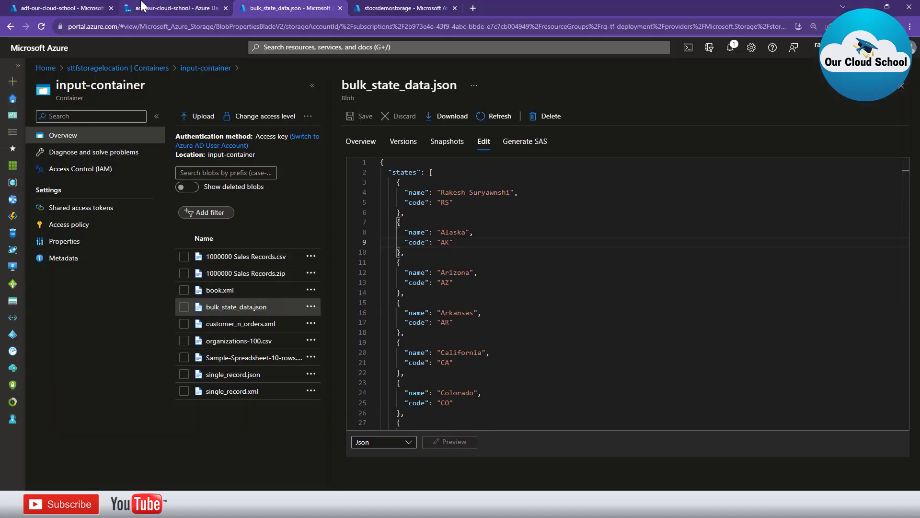
left_click(142, 6)
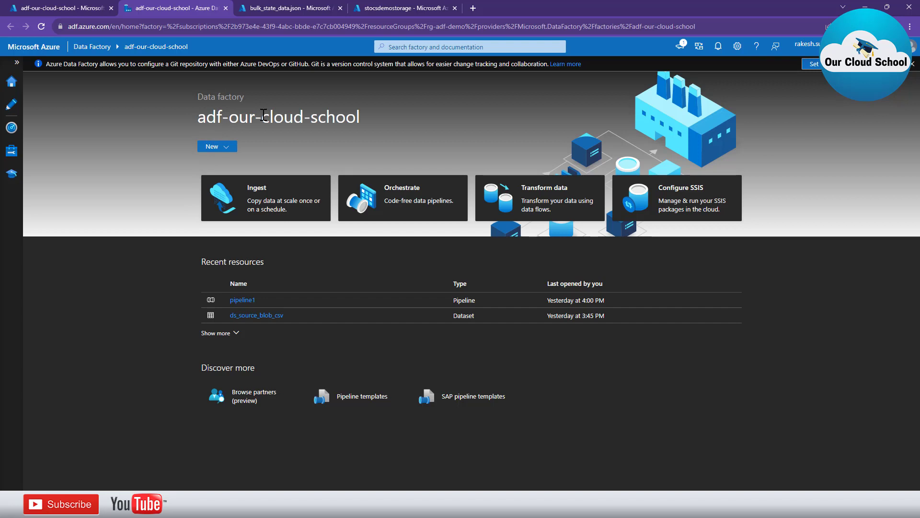
left_click(8, 108)
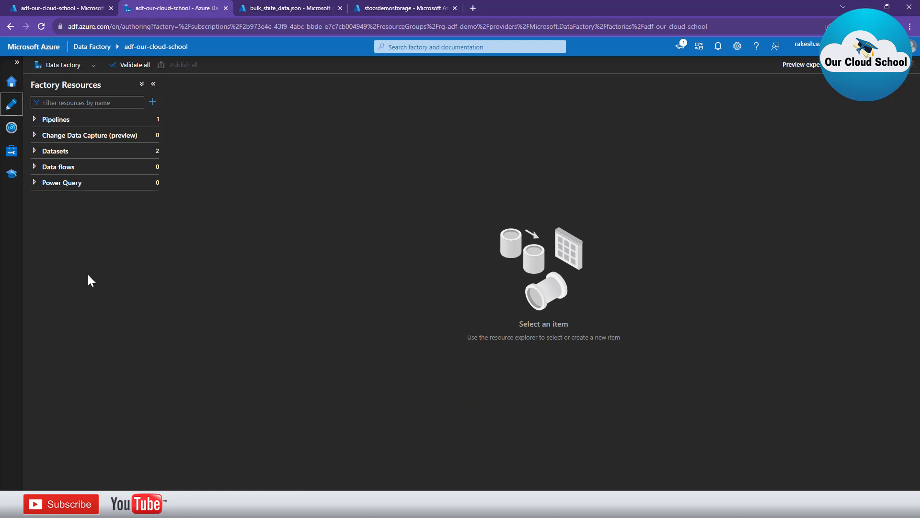
left_click(34, 120)
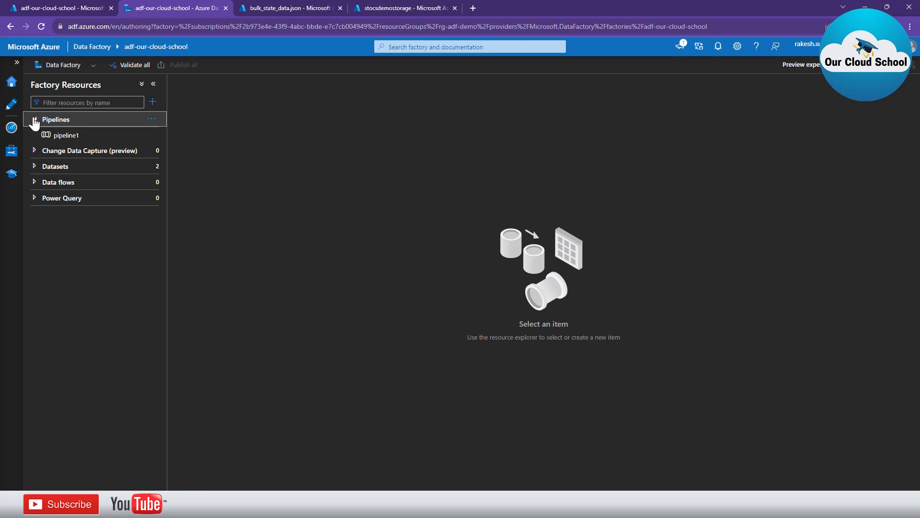
left_click(35, 167)
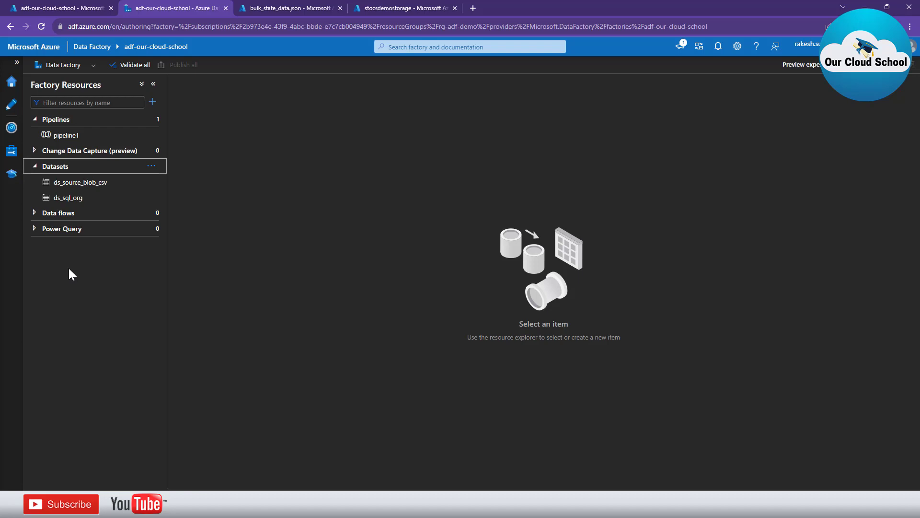
- Review the contents of bulk_state_data.json in the storage container, and expand the data flows in the data factory
left_click(252, 9)
left_click(435, 291)
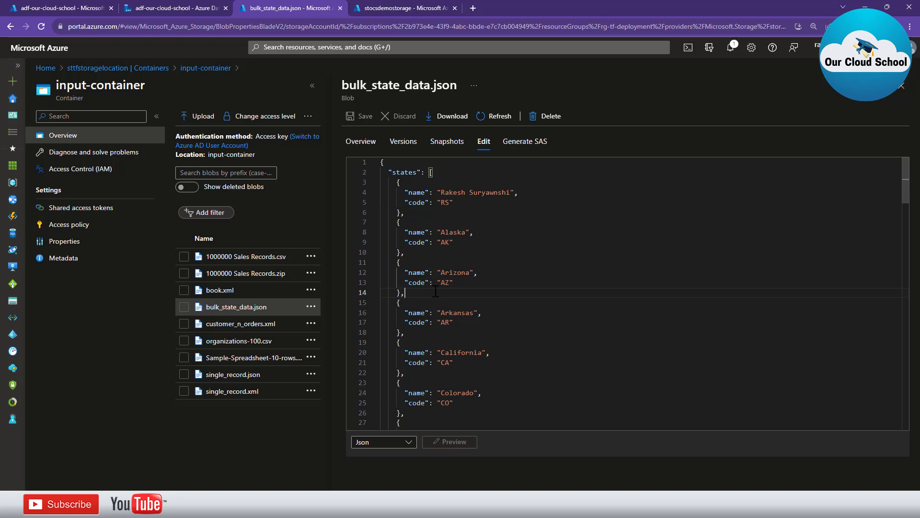
left_click(191, 8)
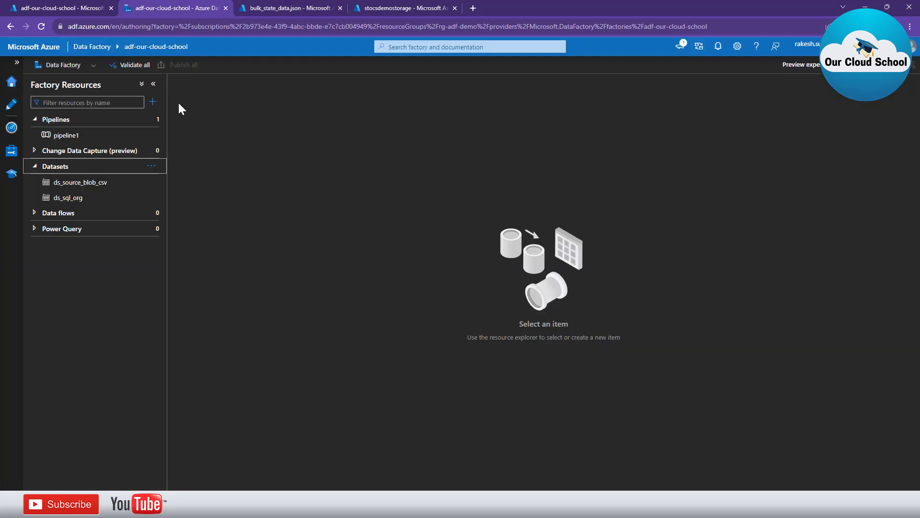
left_click(36, 213)
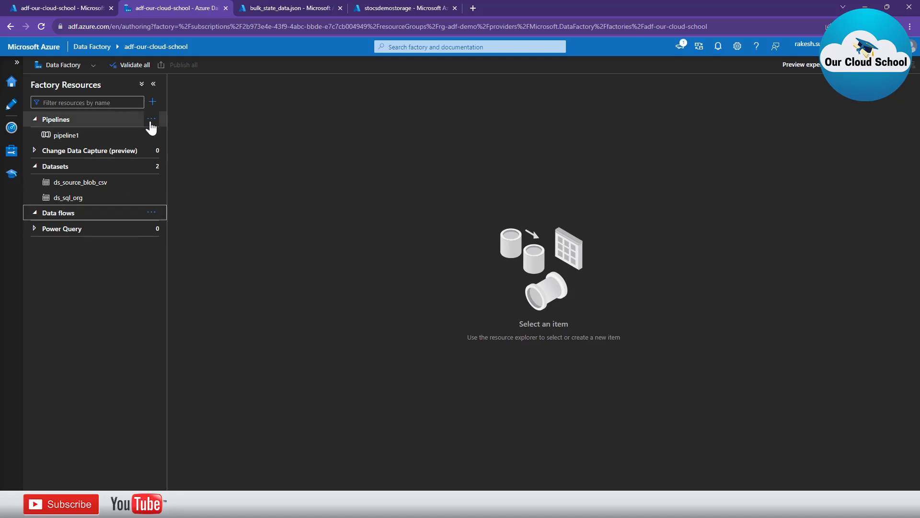
- Create a new pipeline and add a Data flow activity to its canvas
left_click(152, 120)
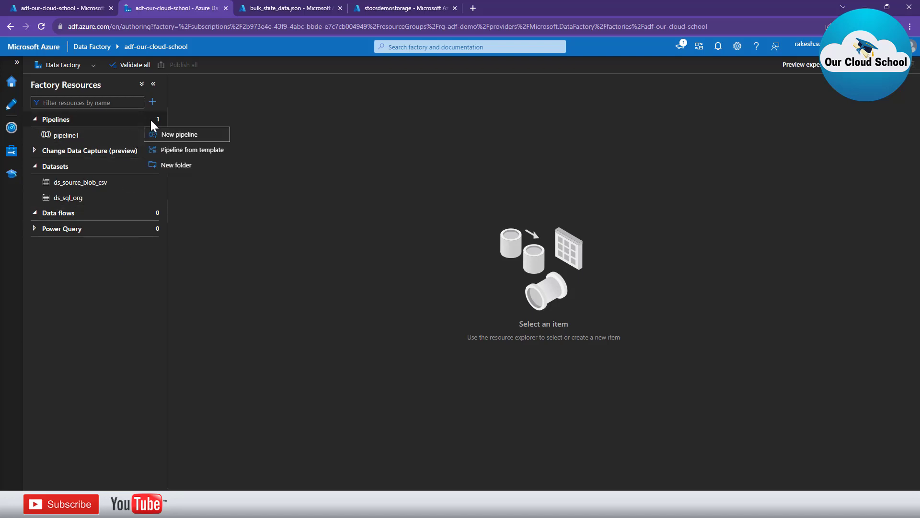
left_click(214, 140)
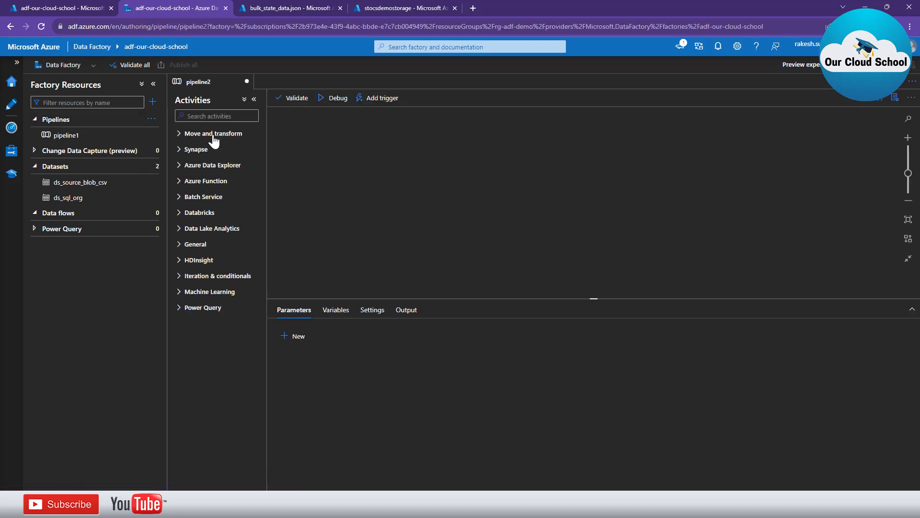
left_click(180, 135)
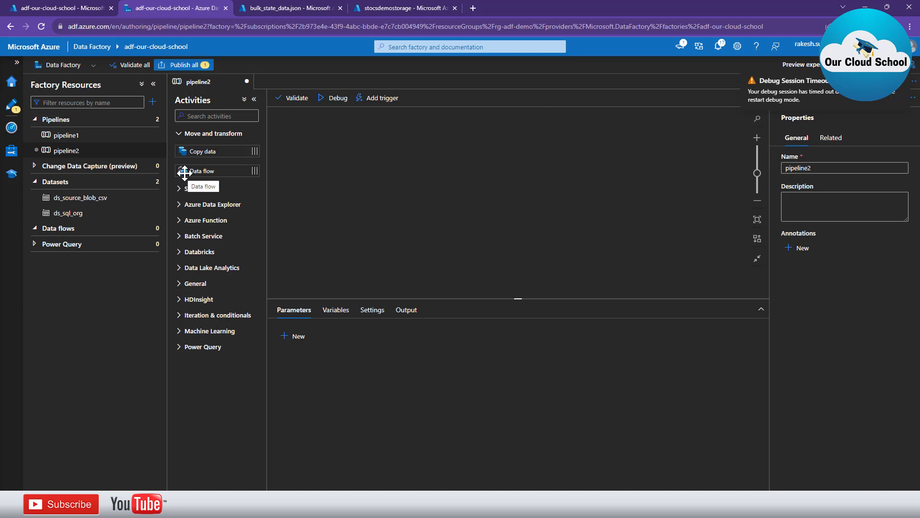
left_click_drag(186, 172, 355, 186)
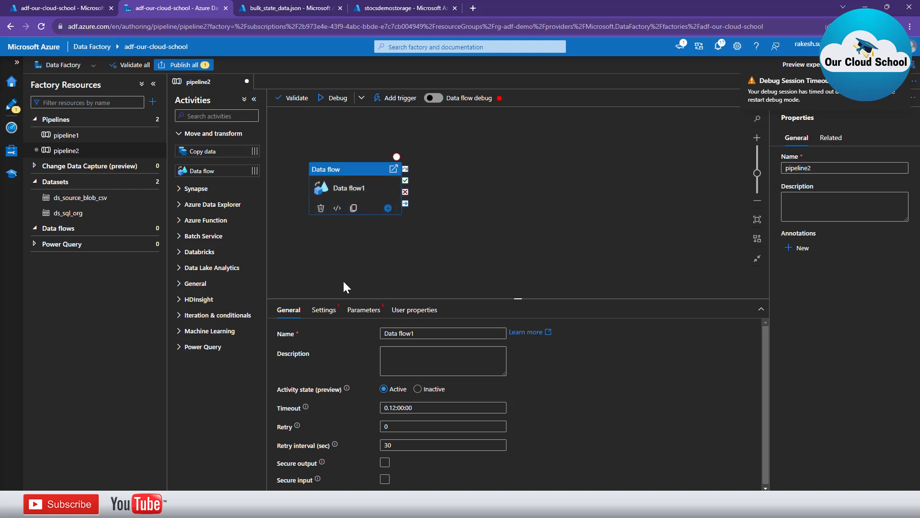
- Inspect the Data flow activity's settings and check which existing data flows it can use
left_click(324, 310)
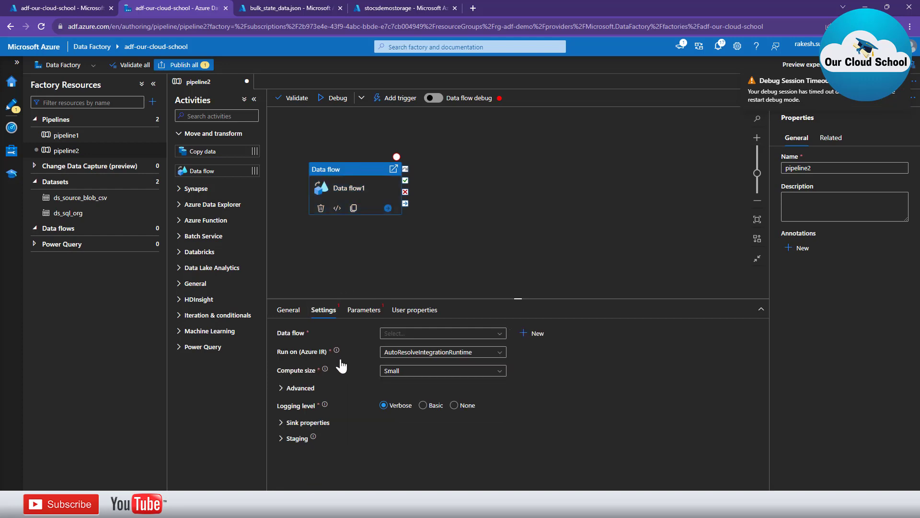
left_click(402, 334)
left_click(367, 341)
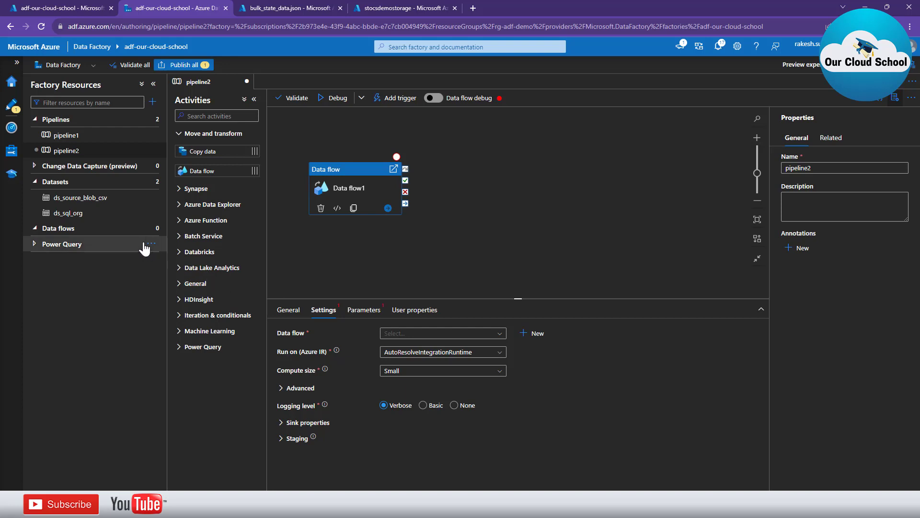
mouse_move(150, 233)
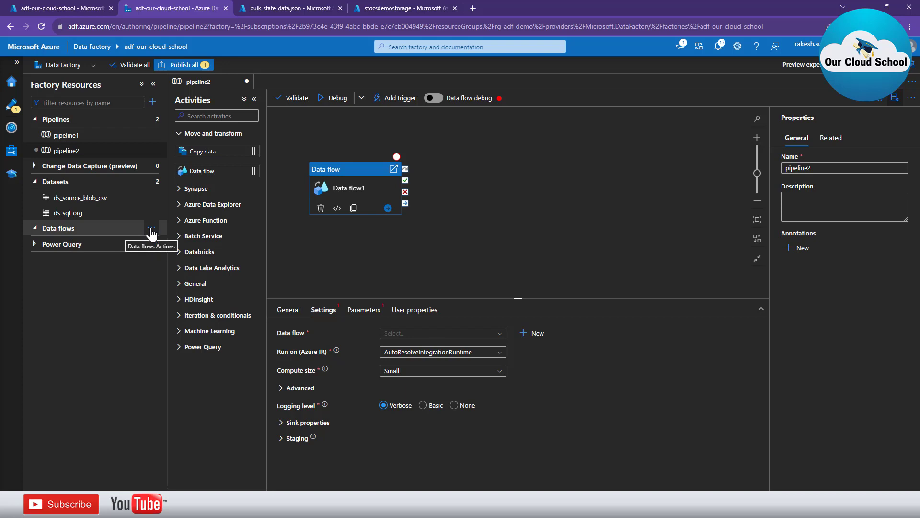
left_click(416, 335)
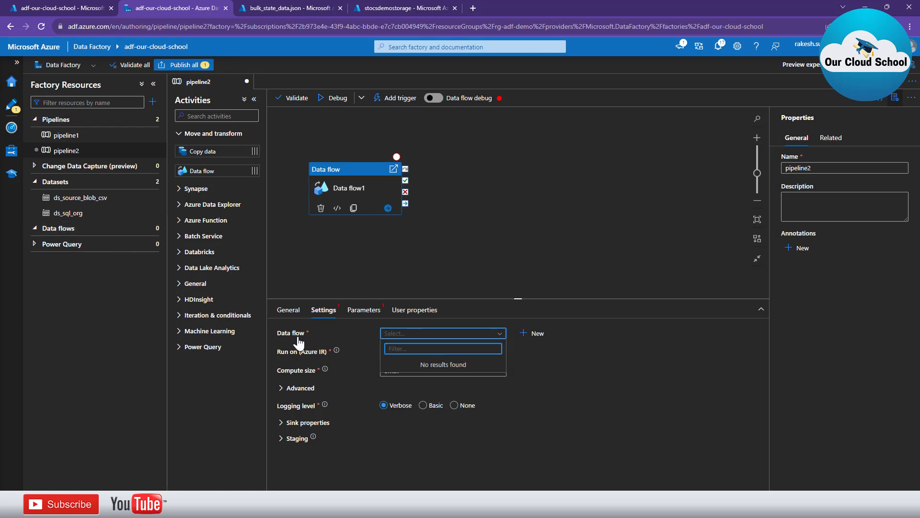
left_click(597, 399)
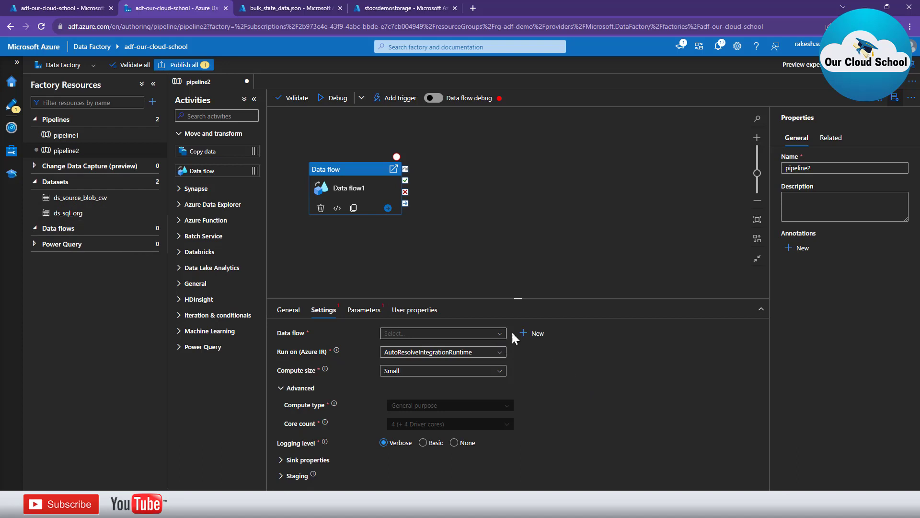
- Create a new data flow, add a source to it and enlarge the source settings area
left_click(149, 229)
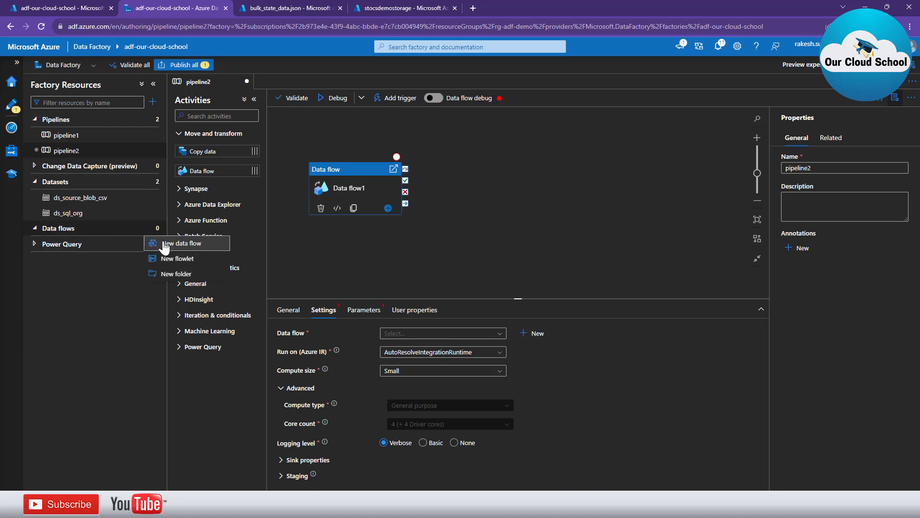
left_click(207, 243)
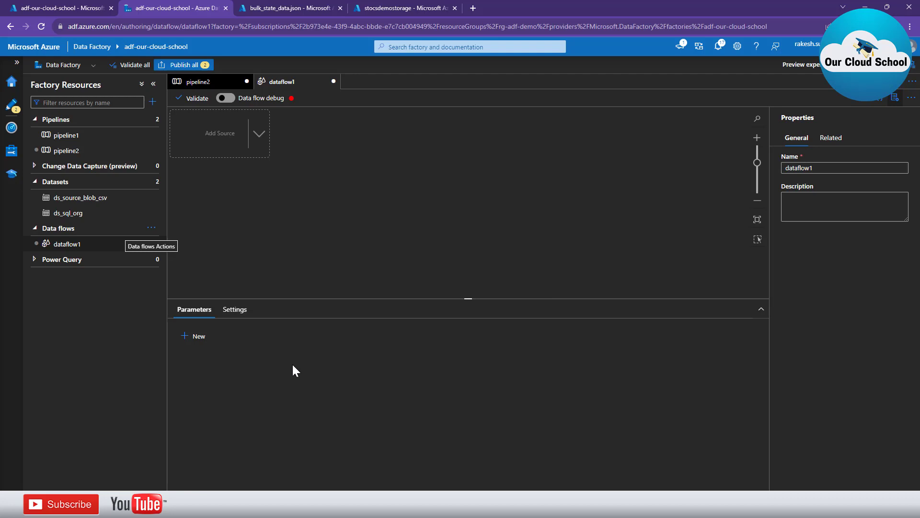
left_click(257, 134)
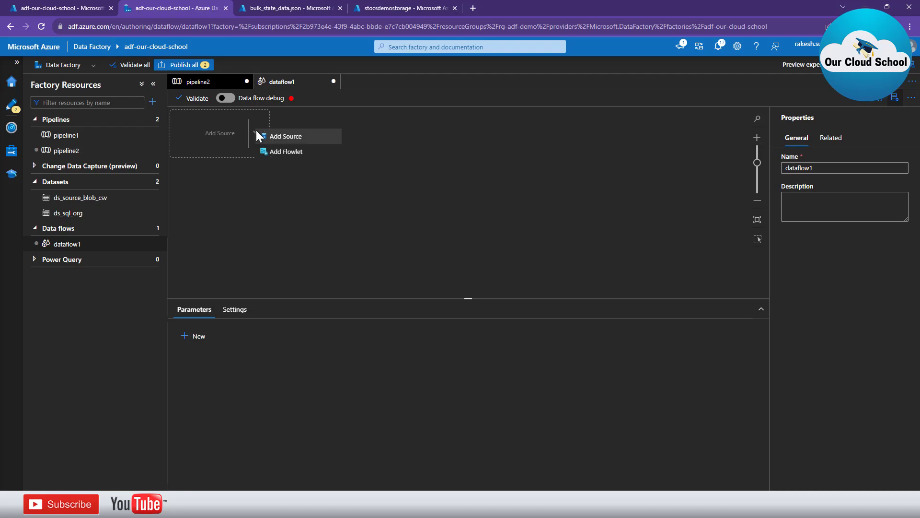
left_click(284, 138)
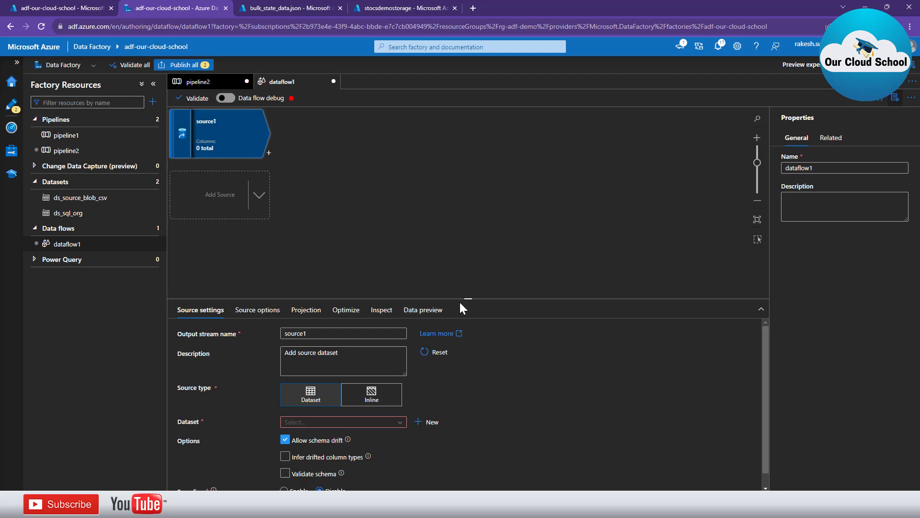
left_click_drag(470, 298, 478, 211)
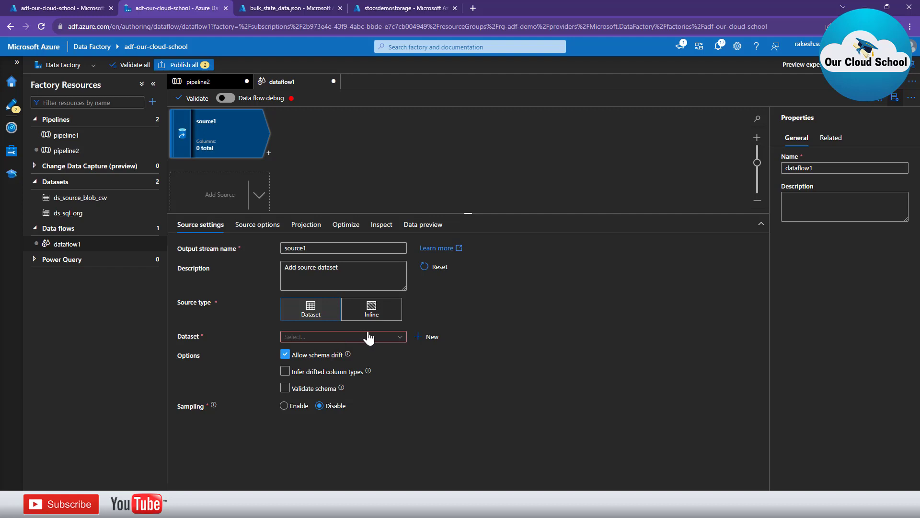
- Start a new dataset for the source, using Azure Blob Storage as data store and JSON as format
left_click(419, 338)
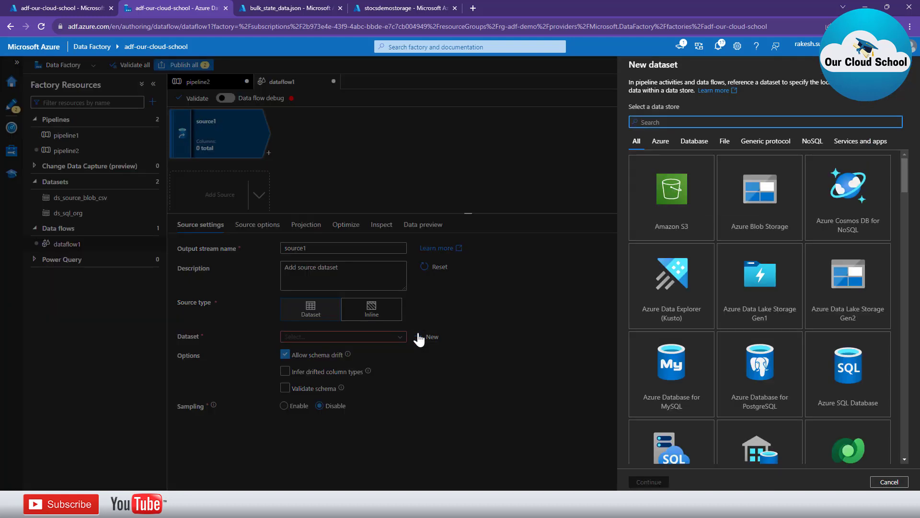
left_click(767, 221)
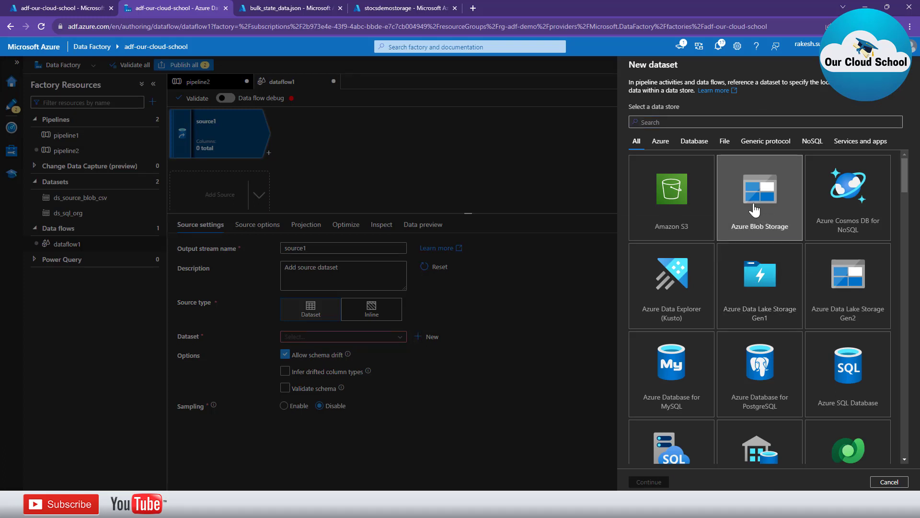
left_click(648, 483)
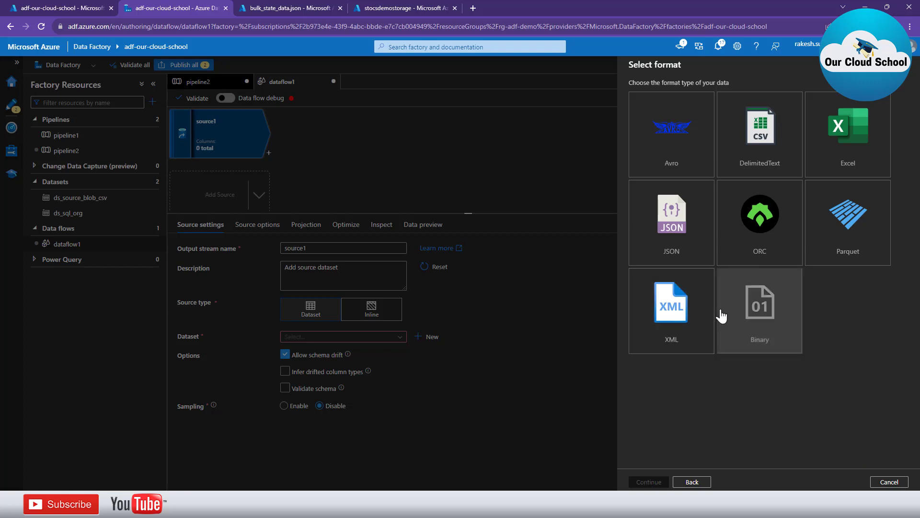
left_click(684, 238)
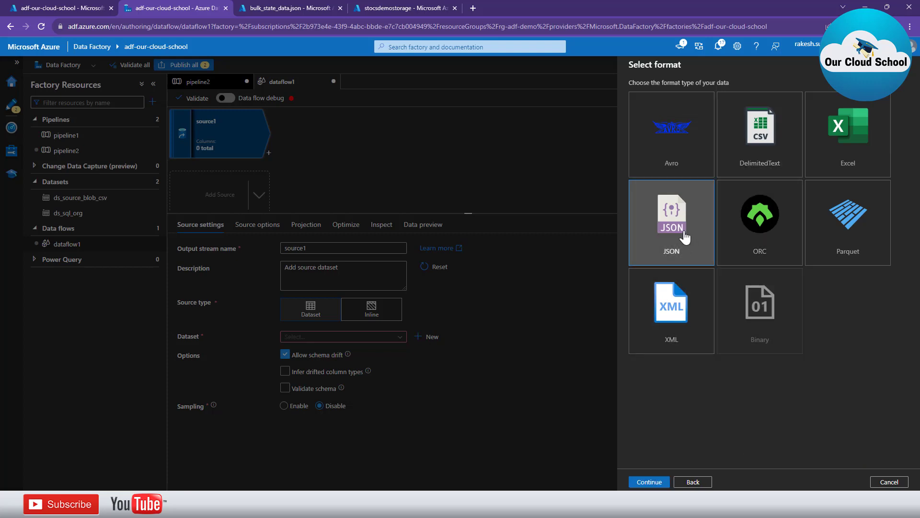
left_click(650, 482)
- Name the dataset ds_source_blob_json and assign the linked service ls_blob_source
double_click(662, 96)
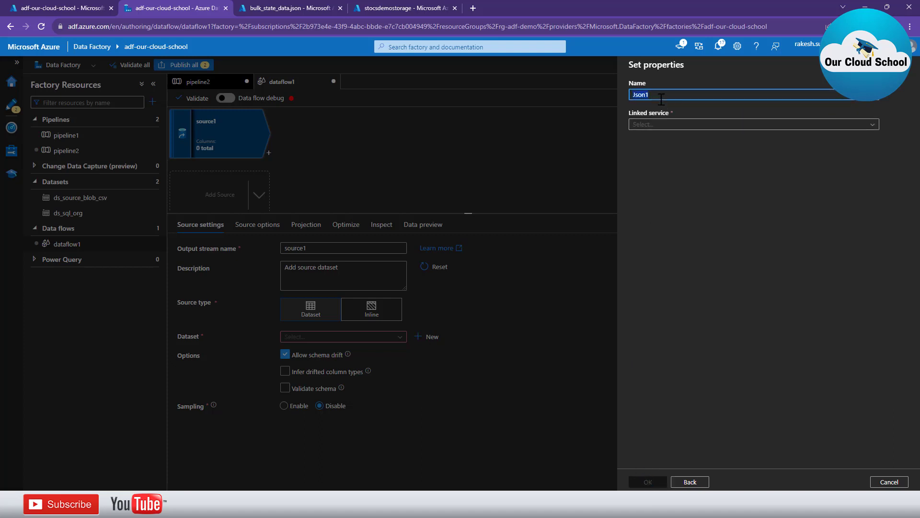
type("ds_so")
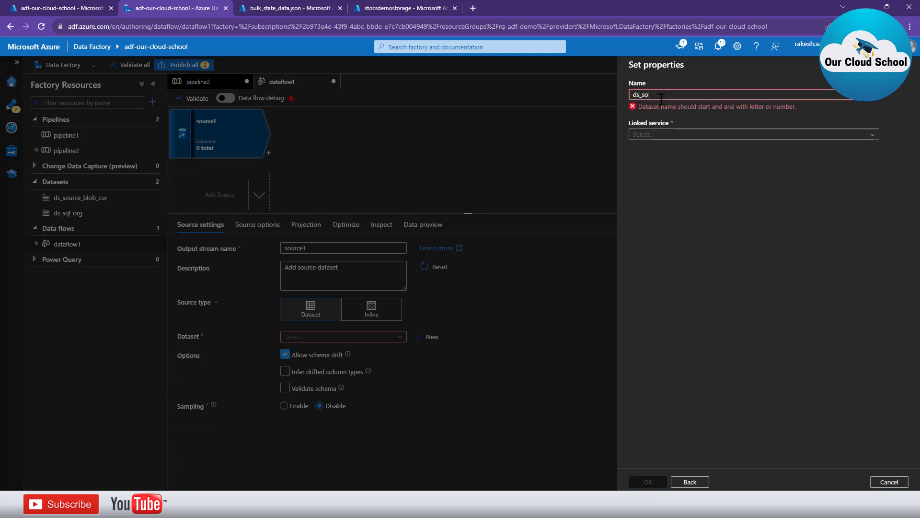
type("urce_json")
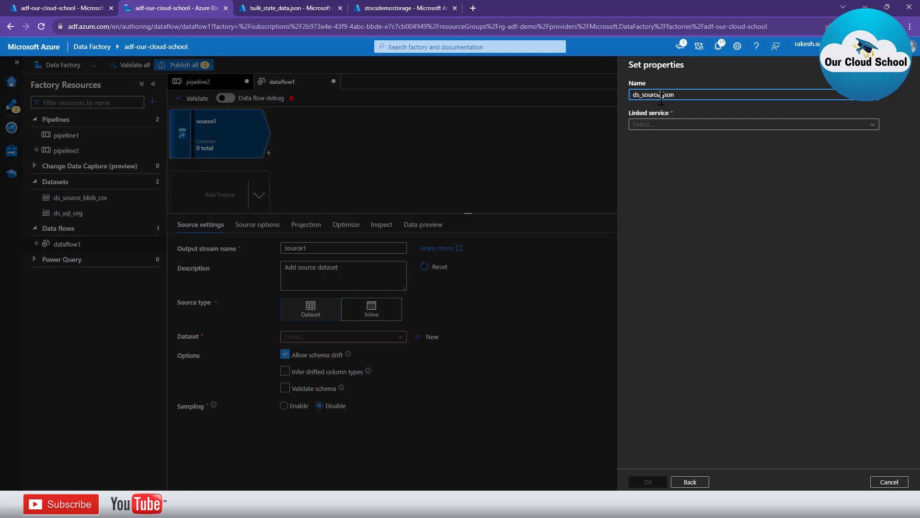
type("_blob")
left_click(676, 125)
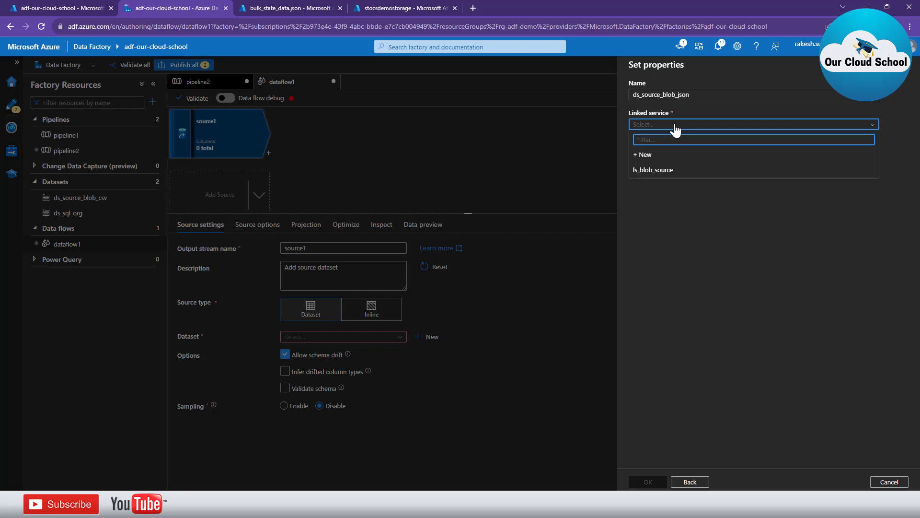
left_click(662, 170)
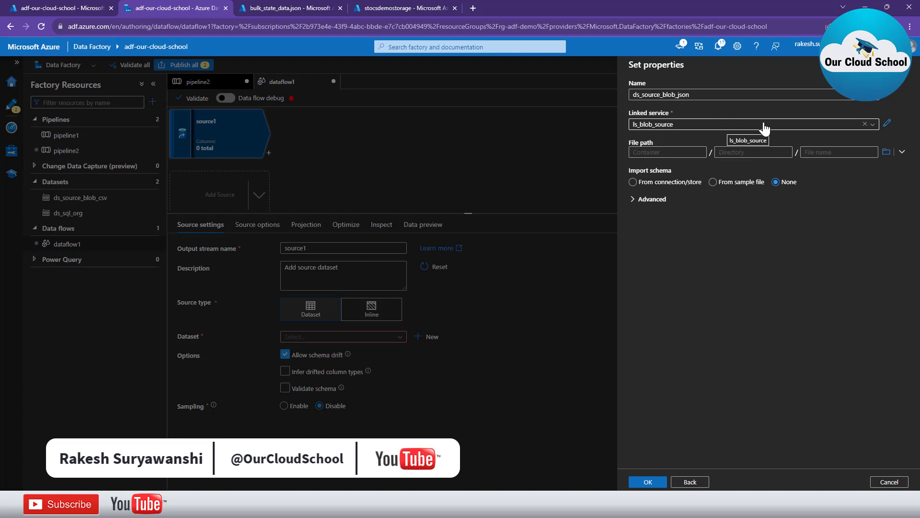
- Set the dataset's file path to bulk_state_data.json in input-container, import the schema from the connection/store, and create the dataset
left_click(887, 154)
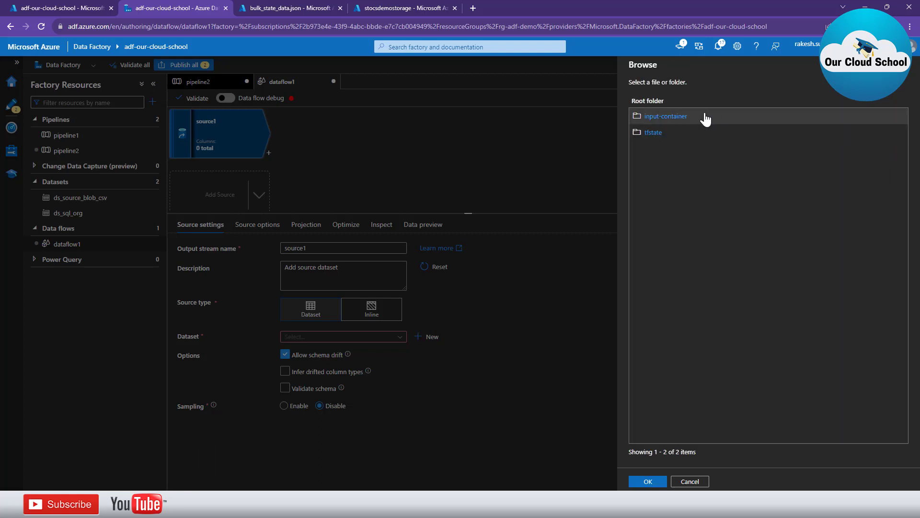
left_click(667, 117)
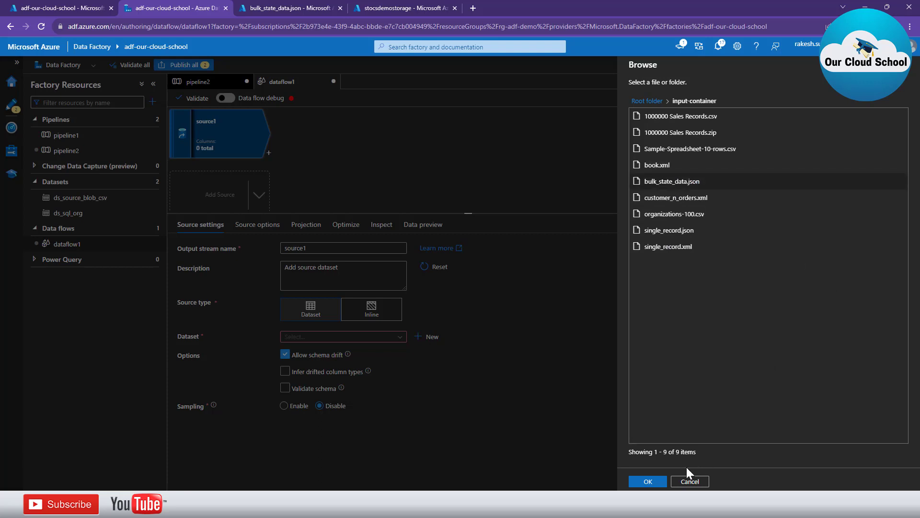
left_click(649, 481)
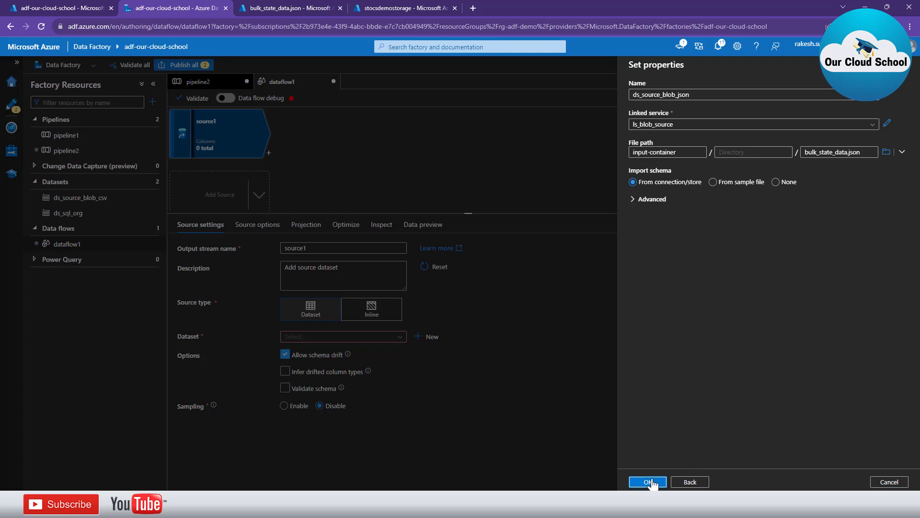
left_click(648, 482)
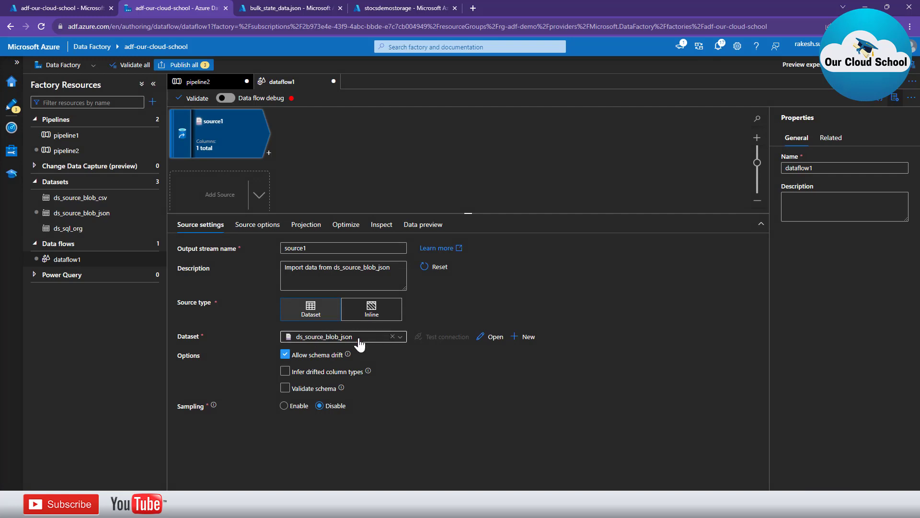
- Preview the full contents of the ds_source_blob_json dataset, close the preview and return to dataflow1
left_click(99, 215)
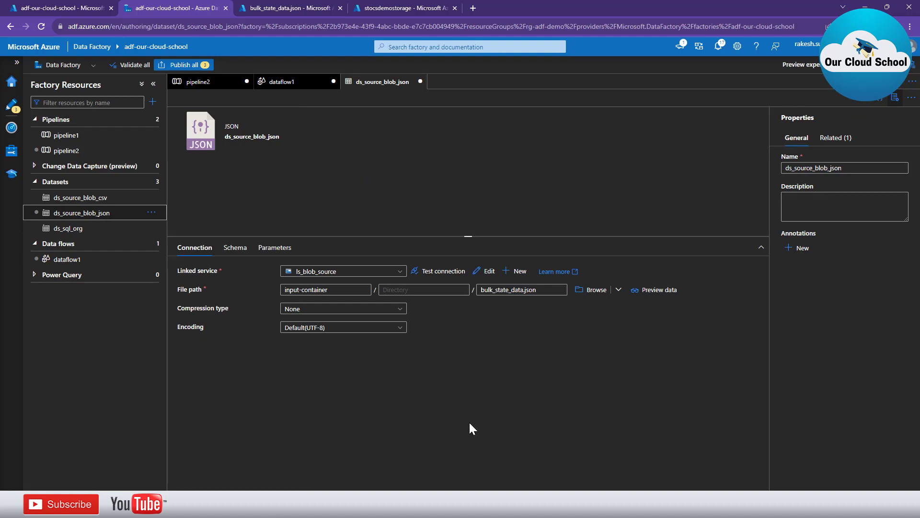
left_click(650, 292)
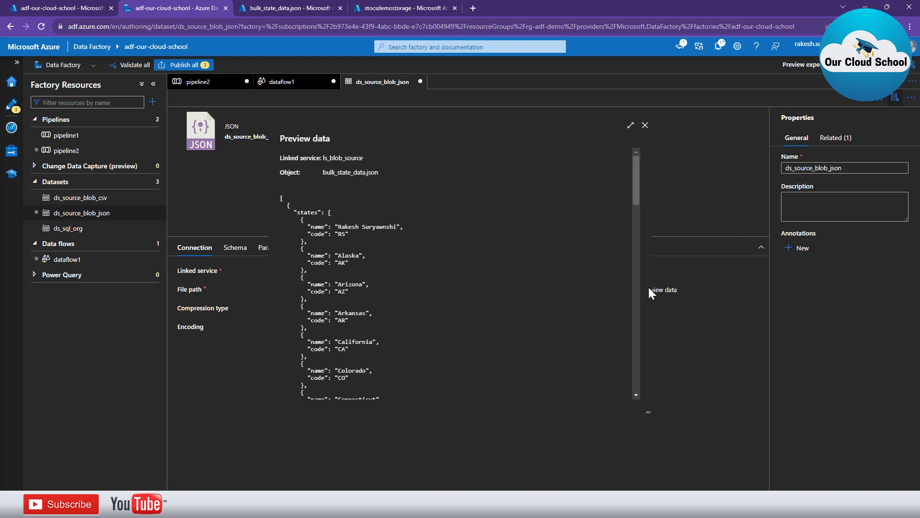
scroll(348, 271, "down", 2)
scroll(406, 309, "down", 15)
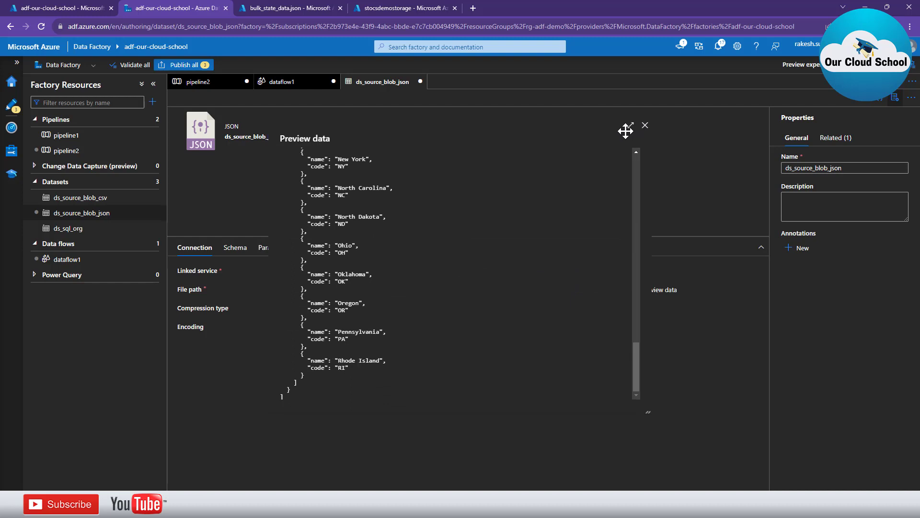
left_click(645, 127)
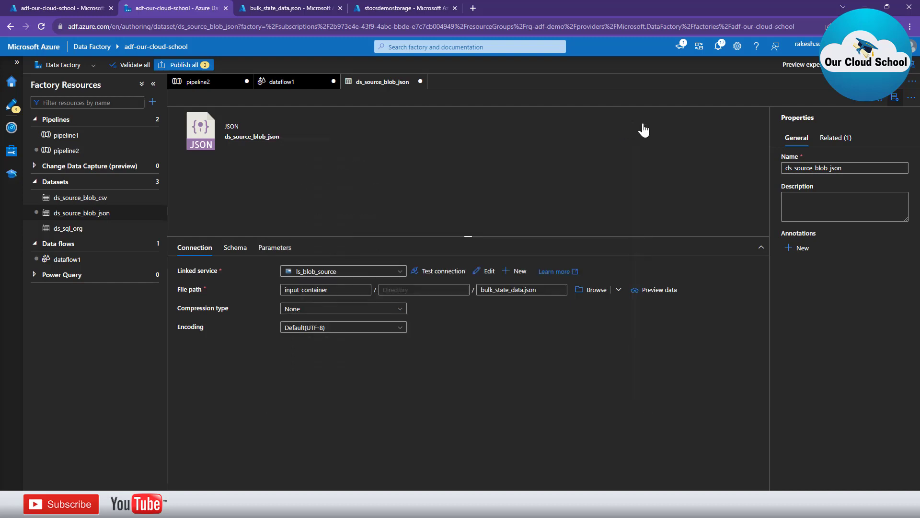
left_click(303, 87)
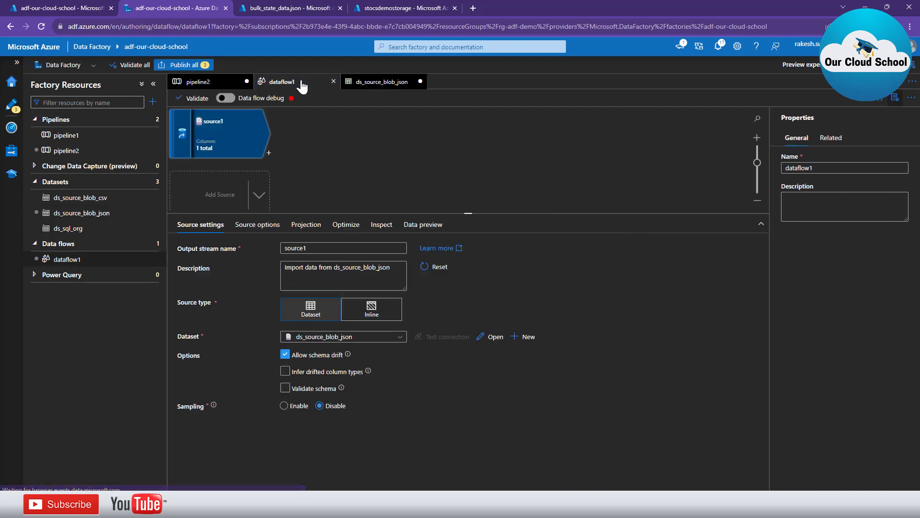
- In the JSON settings of source1's source options, set the document form to Array of documents
left_click(255, 227)
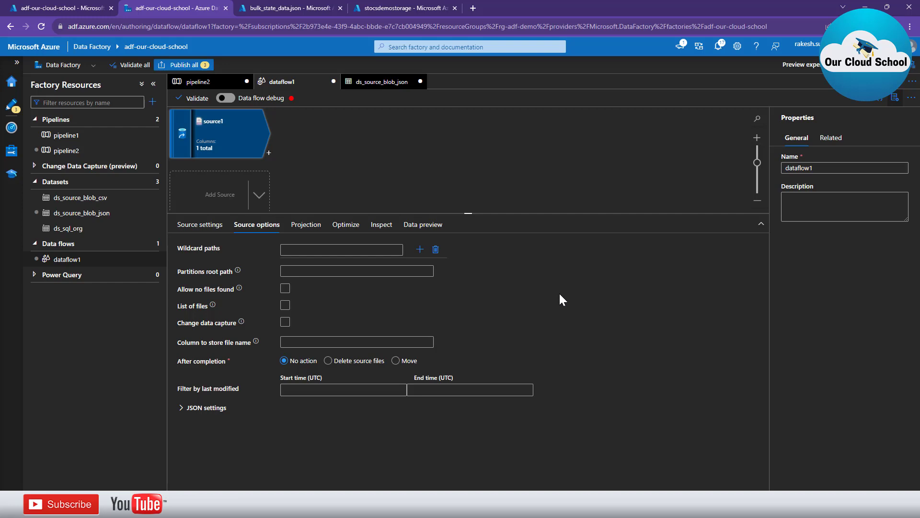
left_click(181, 409)
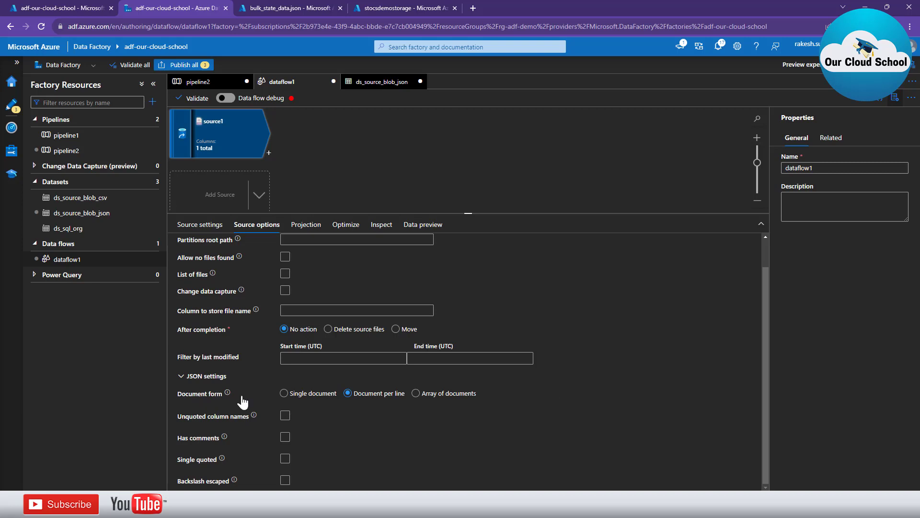
left_click(415, 394)
- Review source1's projection, partitioning and inspected schema, expanding the complex states column to show its nested fields
left_click(304, 225)
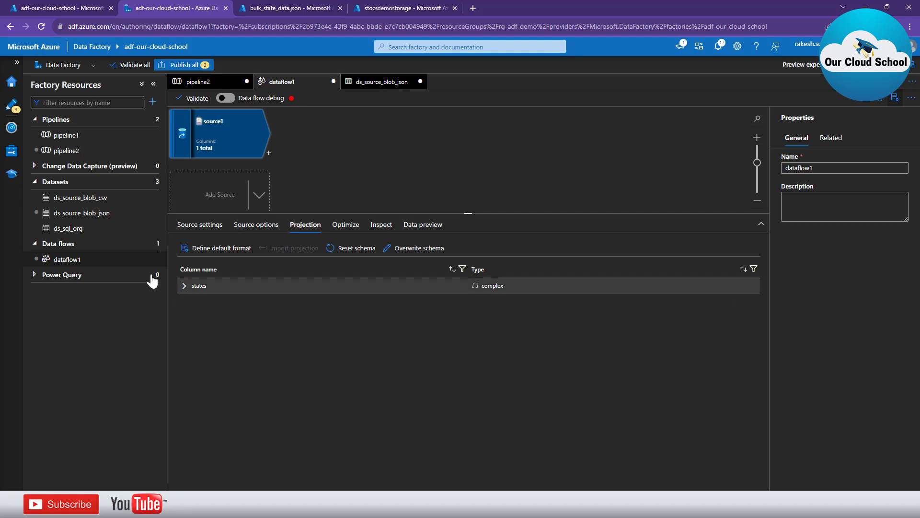
left_click(184, 287)
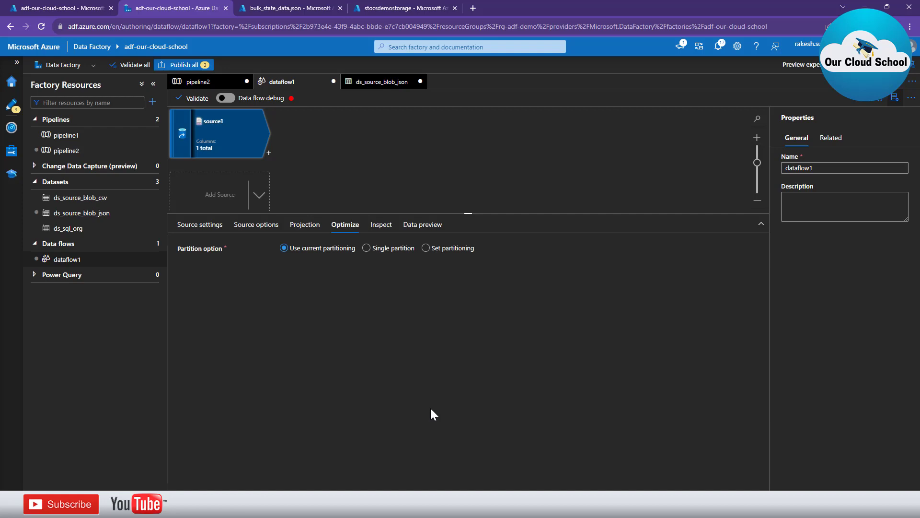
left_click(381, 226)
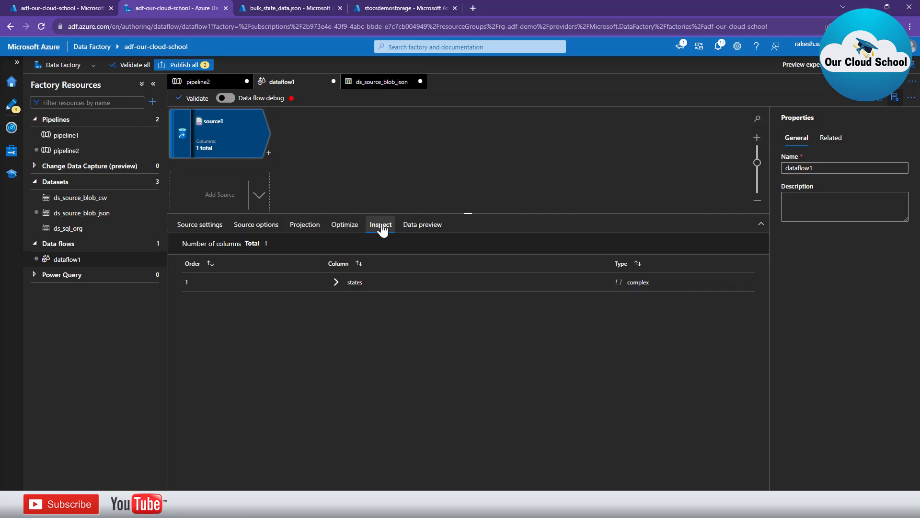
left_click(336, 283)
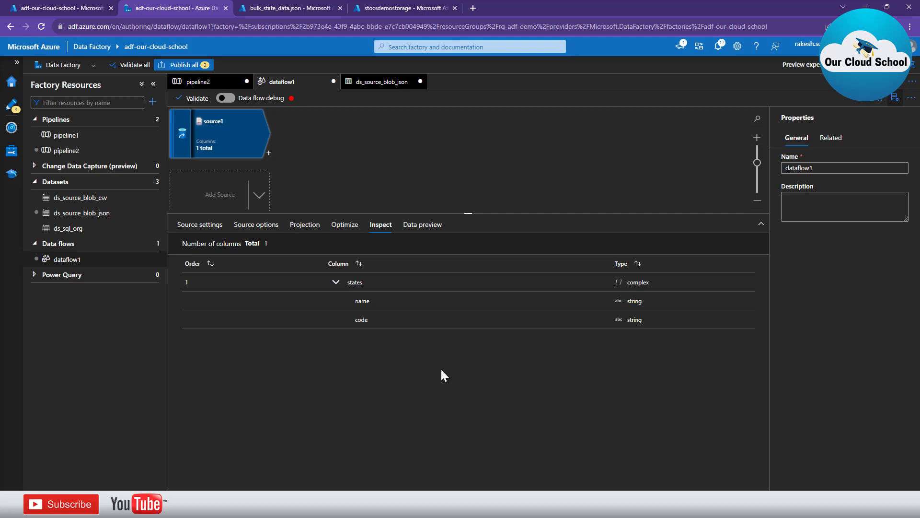
- Turn on data flow debug with AutoResolveIntegrationRuntime and a debug time to live of 1 hour for previewing source1's data
left_click(422, 226)
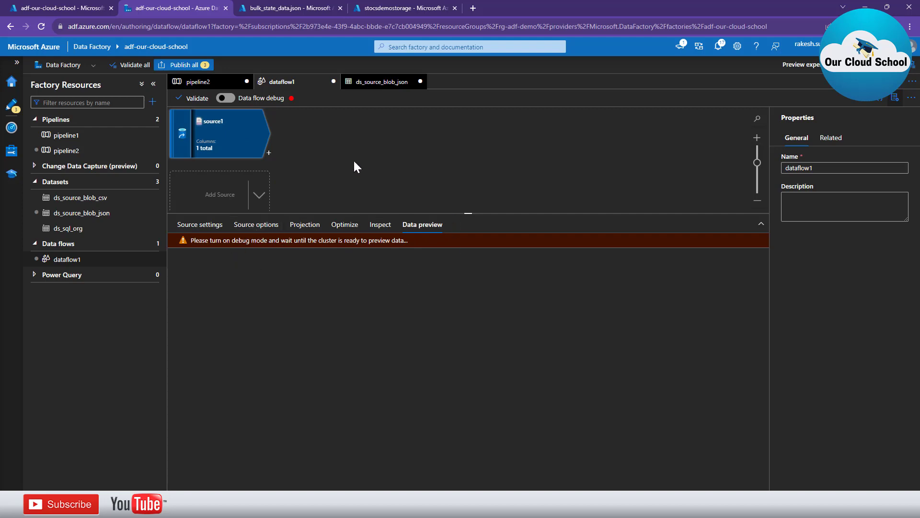
left_click(225, 99)
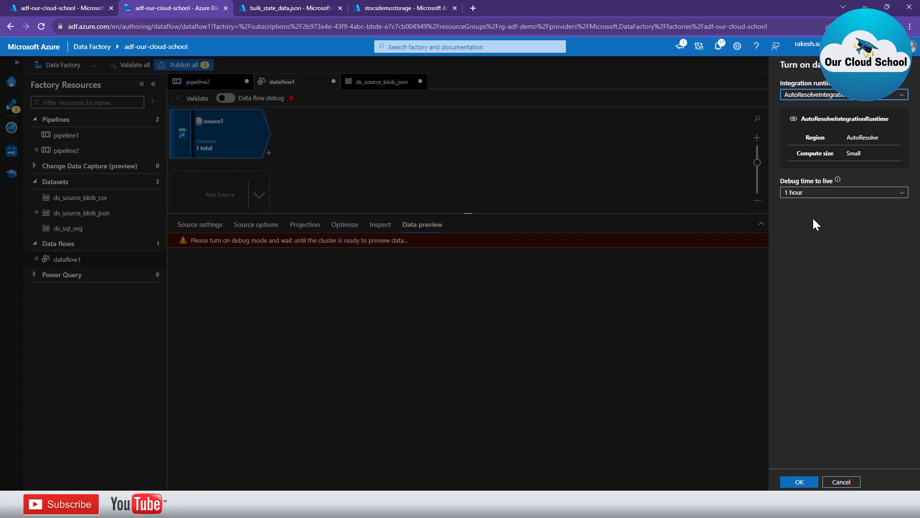
left_click(829, 192)
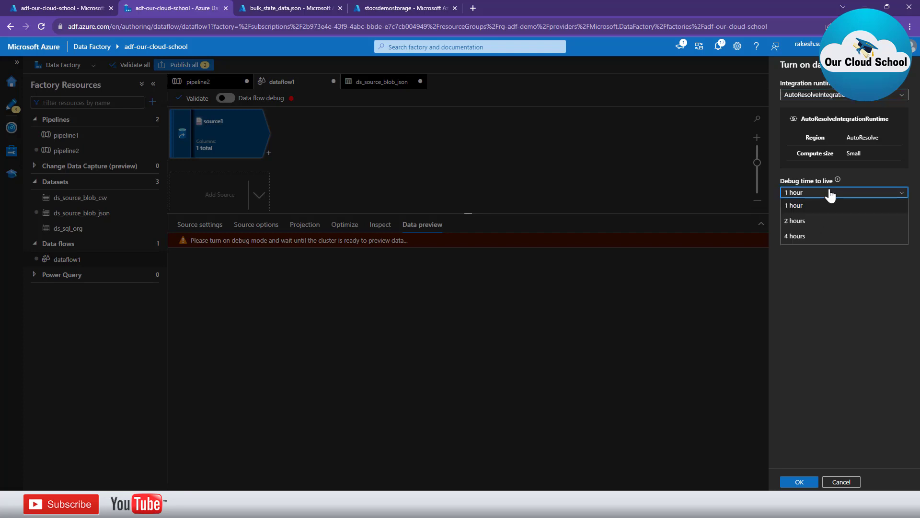
left_click(824, 306)
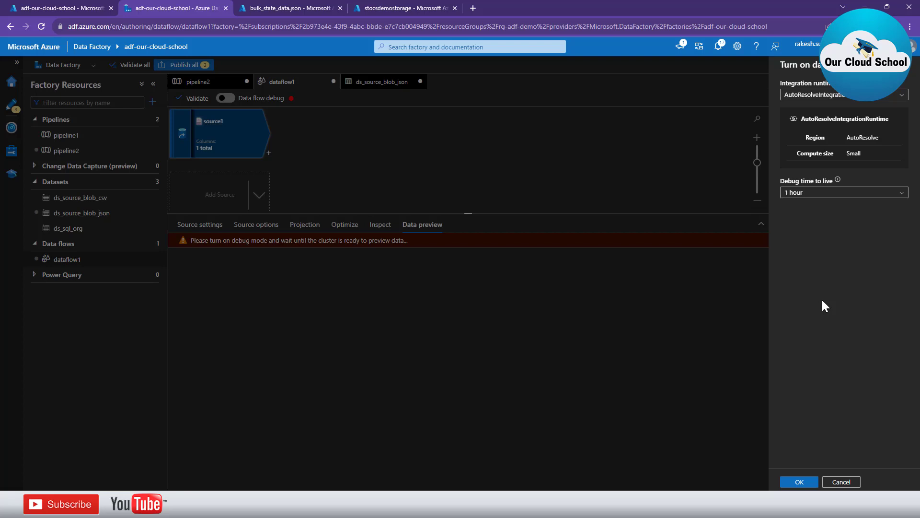
left_click(800, 481)
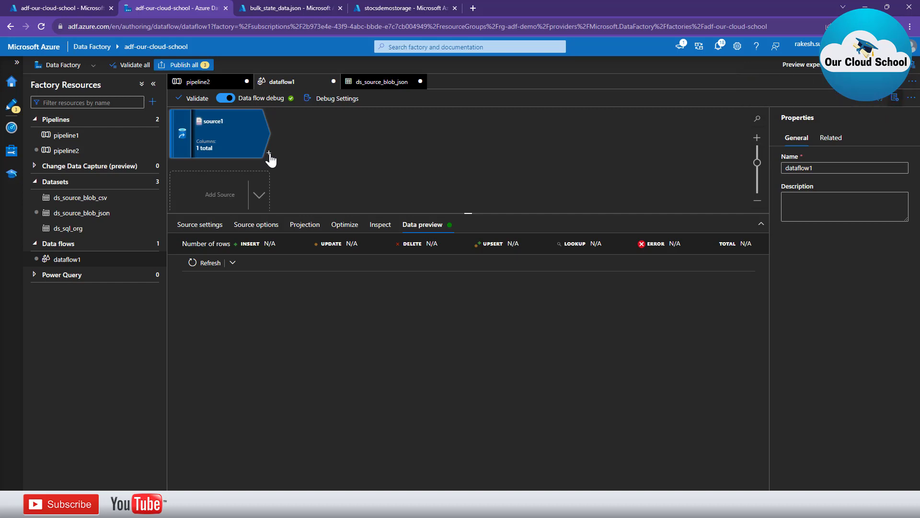
- Refresh source1's data preview and compare the states array with the nested columns in its schema
left_click(205, 263)
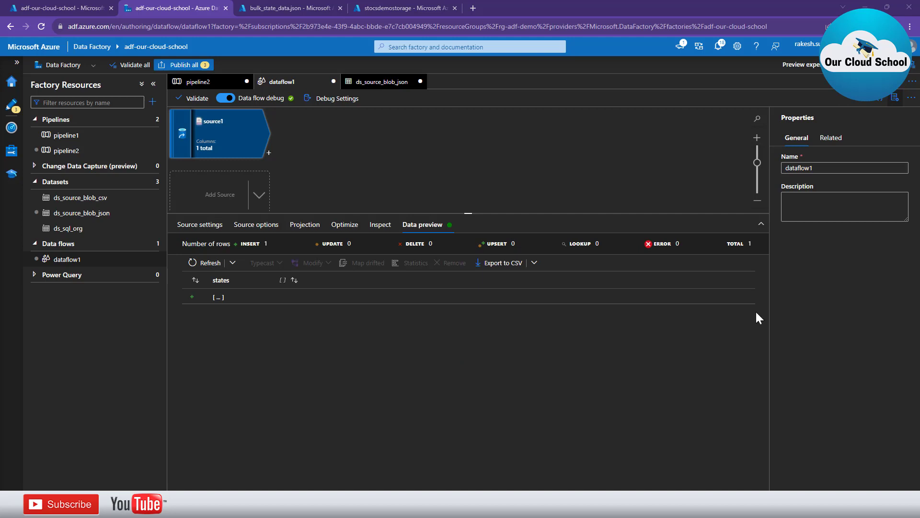
left_click(222, 297)
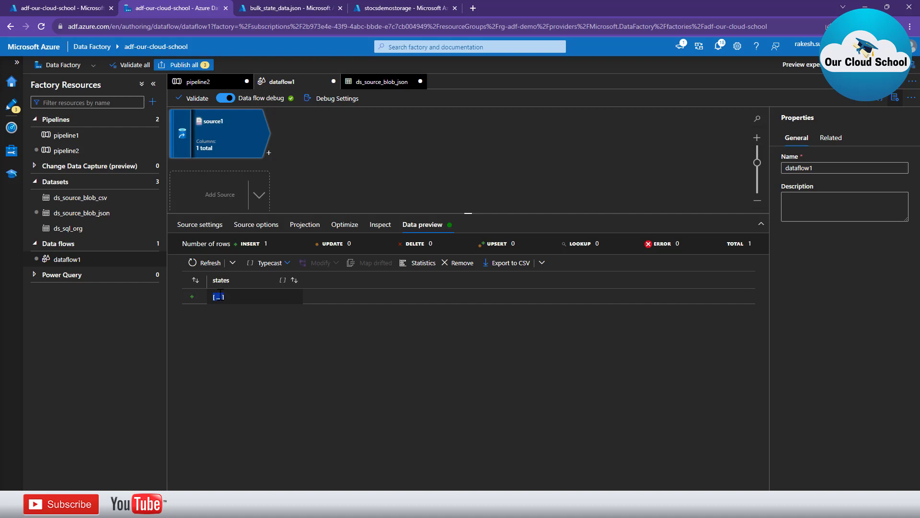
left_click(237, 339)
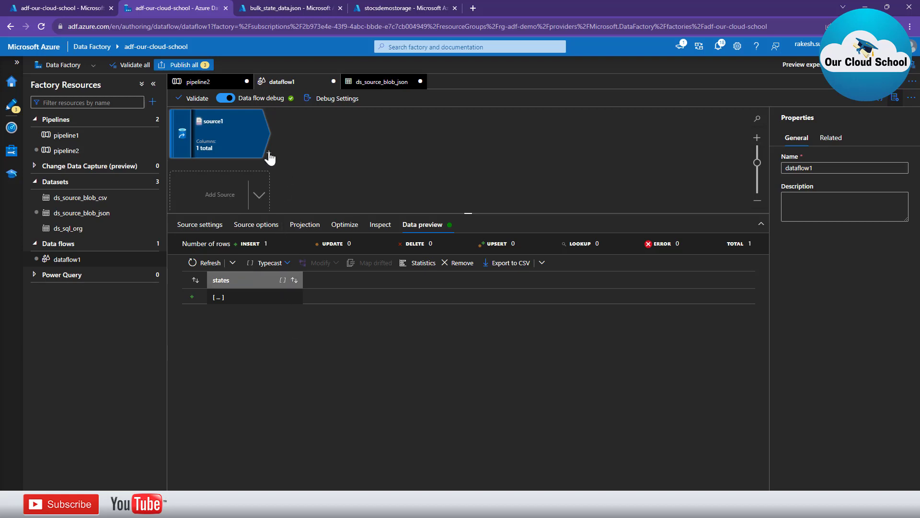
left_click(386, 229)
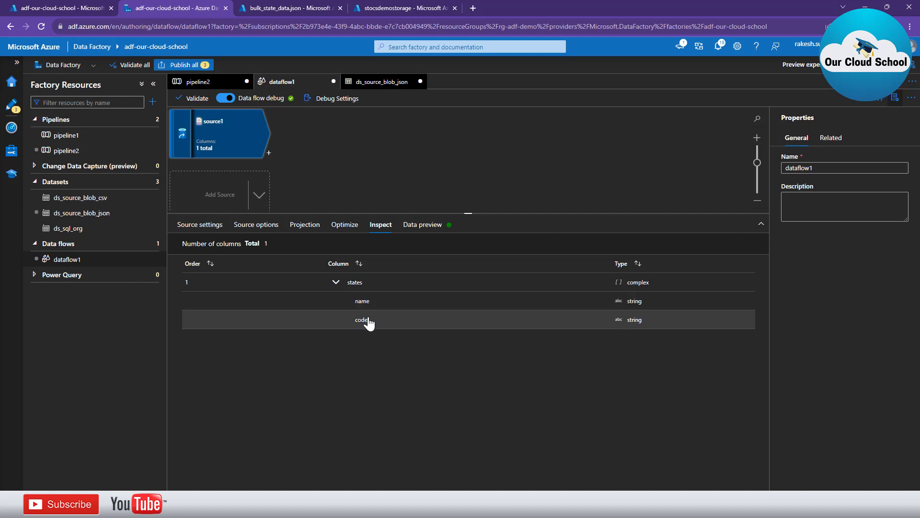
left_click(422, 233)
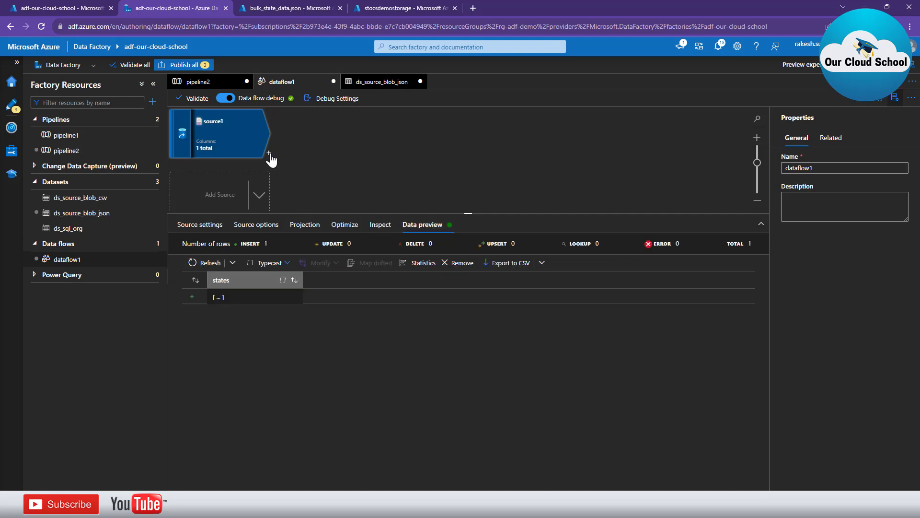
- Add a Flatten transformation after source1, keeping source1 as its incoming stream
left_click(268, 154)
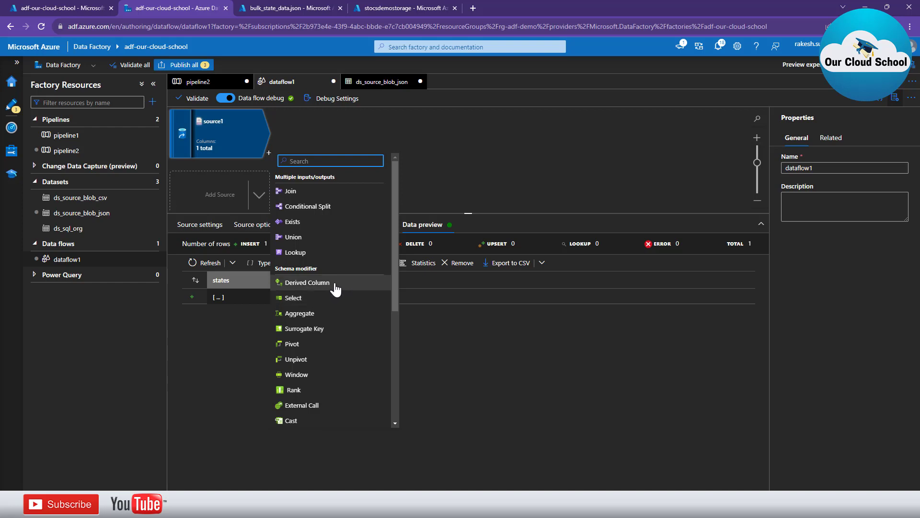
scroll(336, 283, "down", 3)
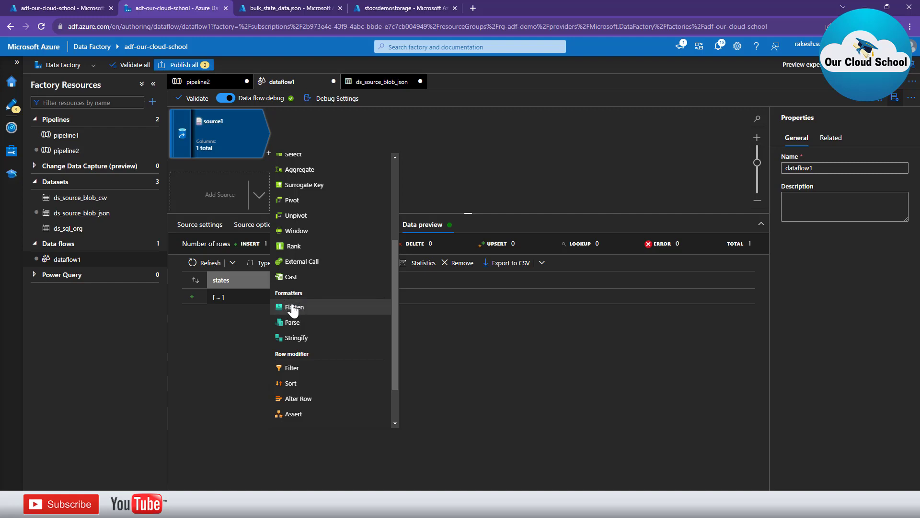
left_click(305, 311)
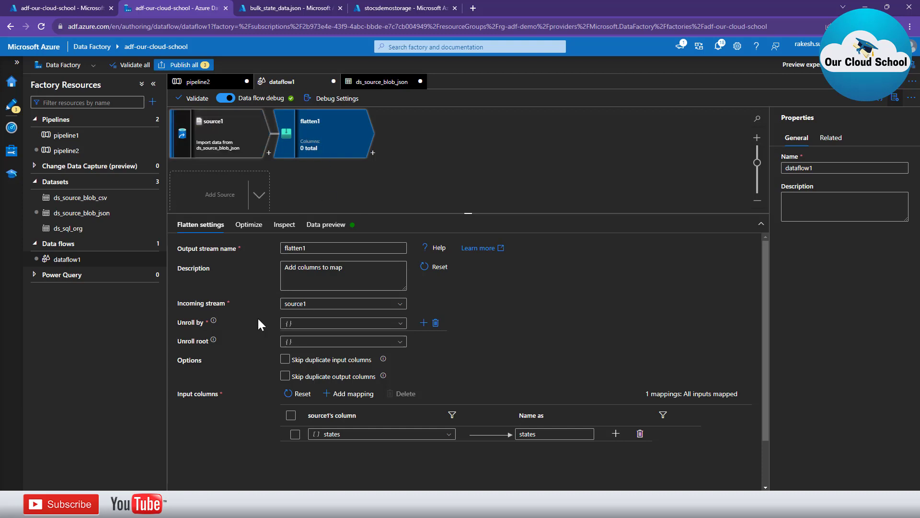
left_click(315, 306)
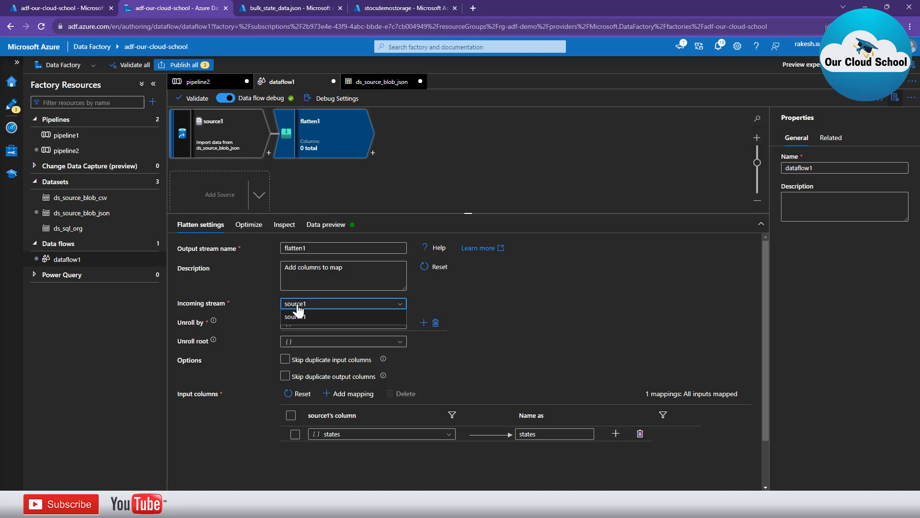
left_click(466, 290)
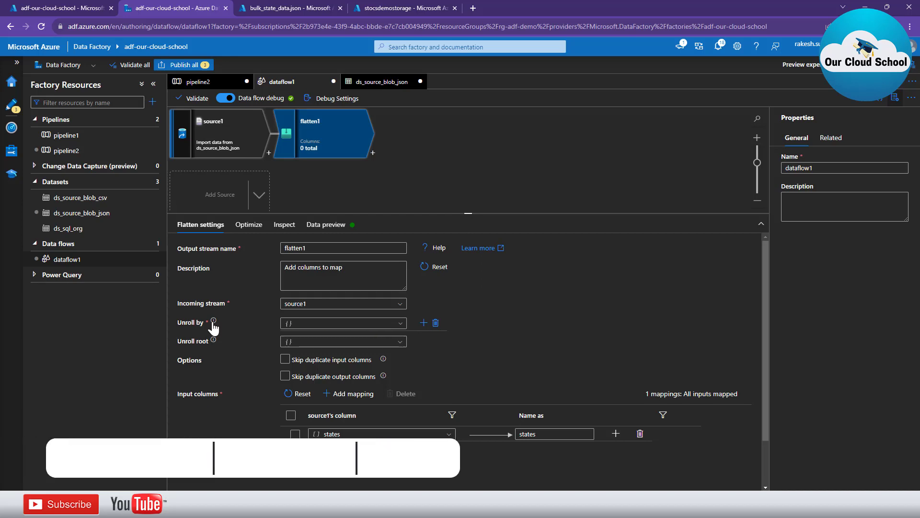
- Add two extra Unroll by columns to the flatten1 transformation
mouse_move(213, 322)
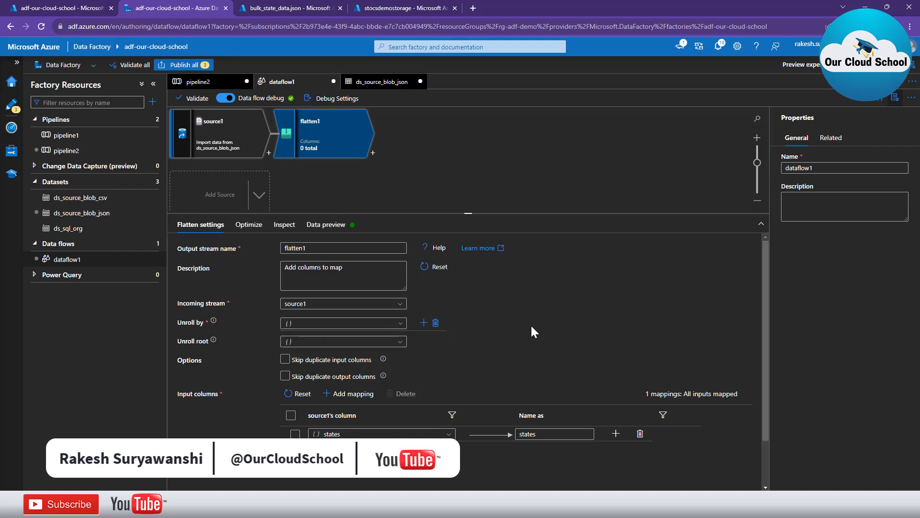
left_click(422, 324)
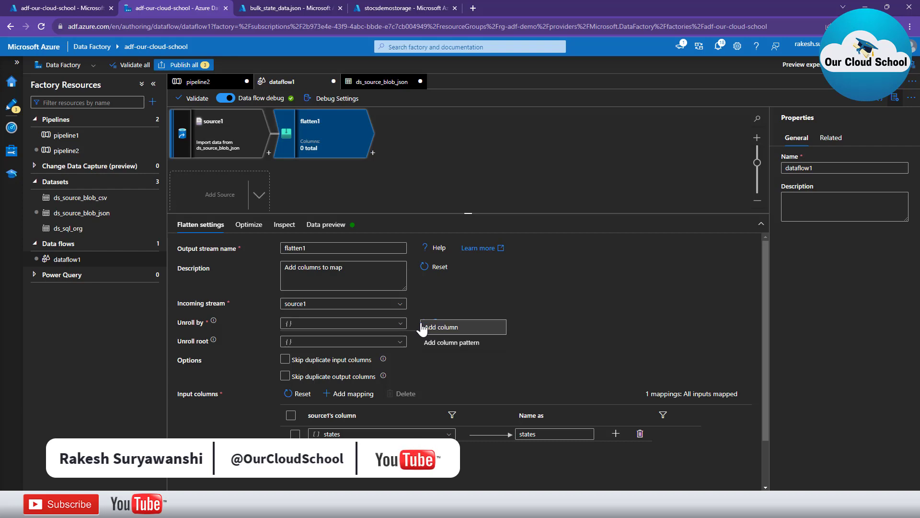
left_click(423, 330)
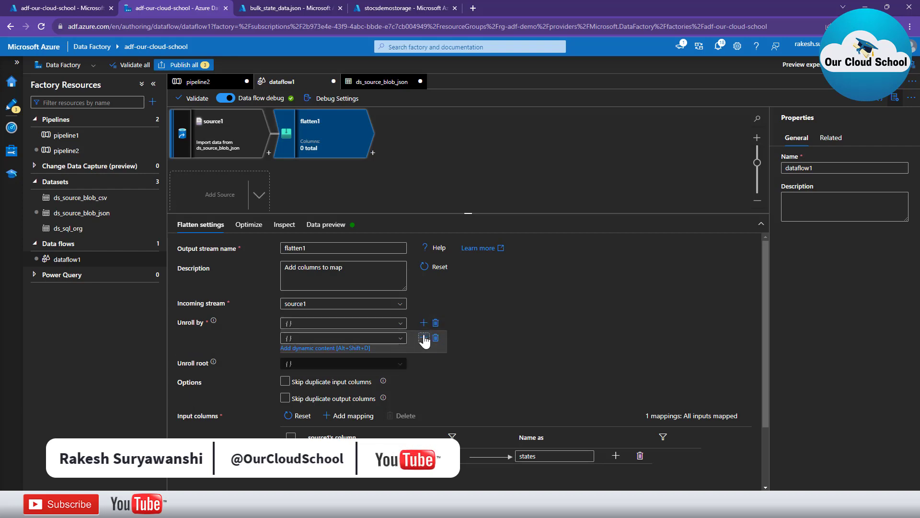
left_click(424, 339)
left_click(432, 348)
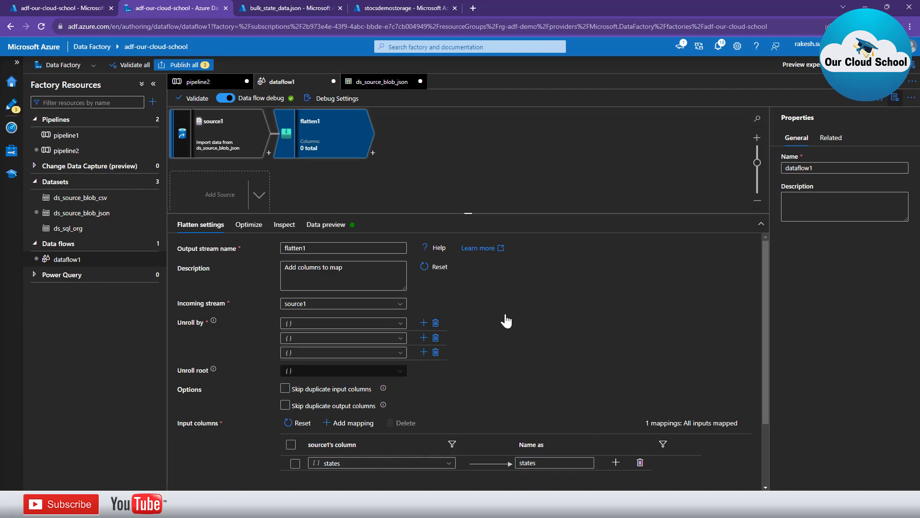
- Switch to the Azure portal, examine the states array in bulk_state_data.json, and return to the data flow in Azure Data Factory
left_click(292, 8)
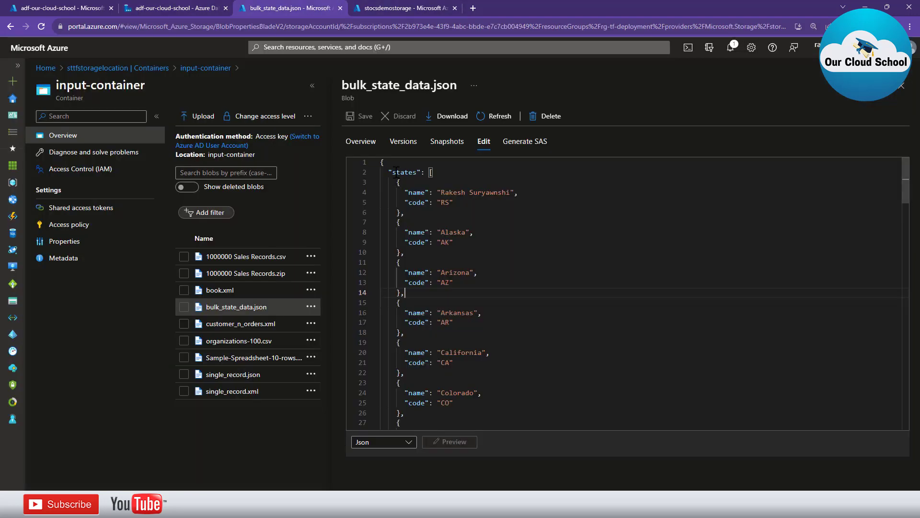
left_click_drag(388, 171, 401, 182)
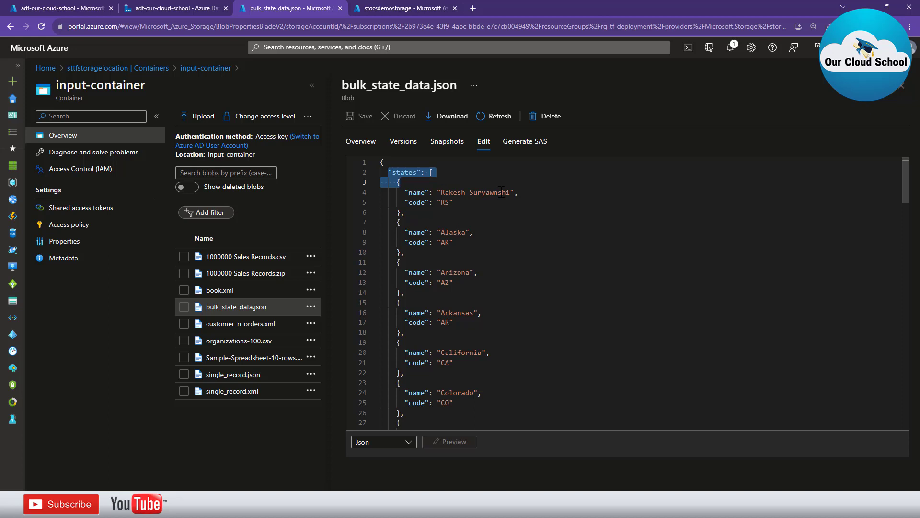
left_click(400, 182)
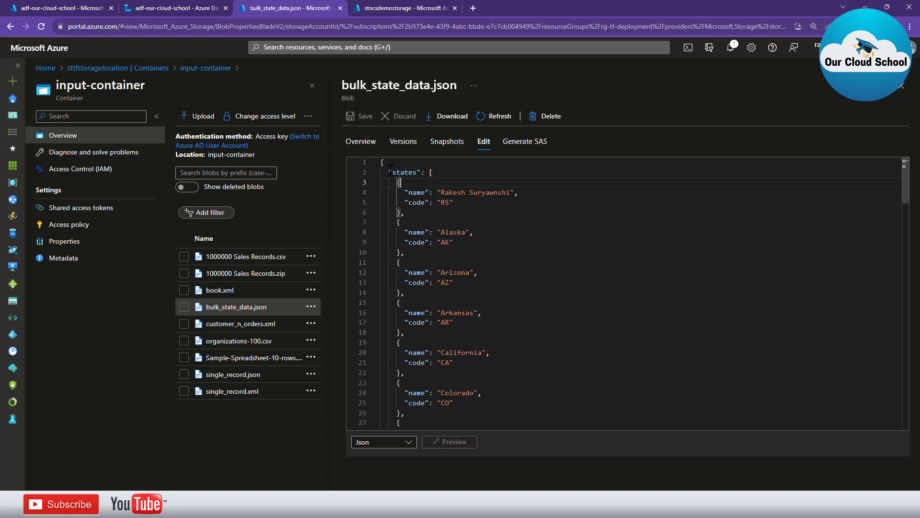
left_click_drag(390, 172, 408, 182)
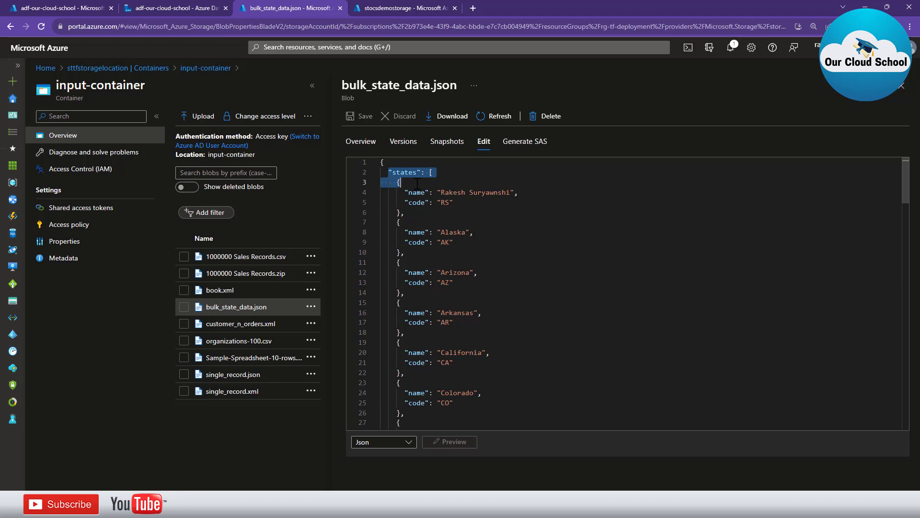
left_click(382, 171)
left_click_drag(382, 172, 456, 171)
left_click(157, 8)
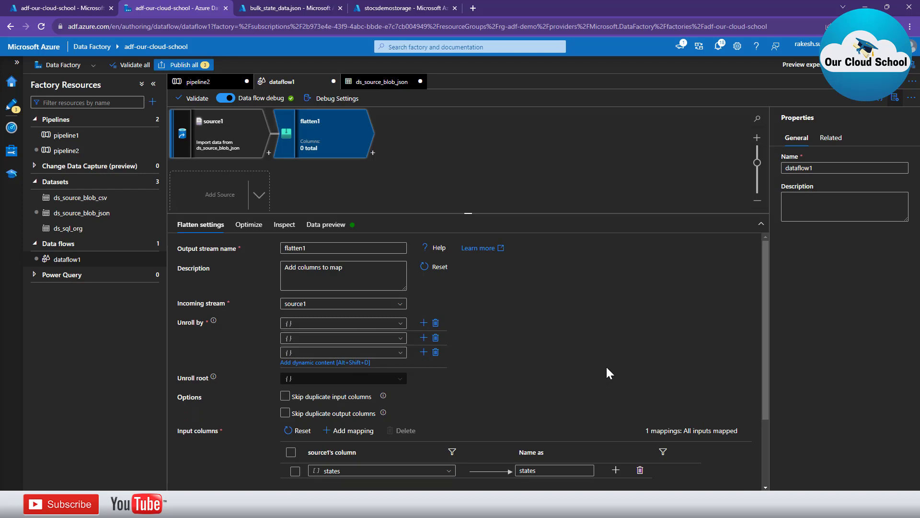
- Remove the two extra Unroll by columns from flatten1 and set the remaining one to the states array
left_click(435, 352)
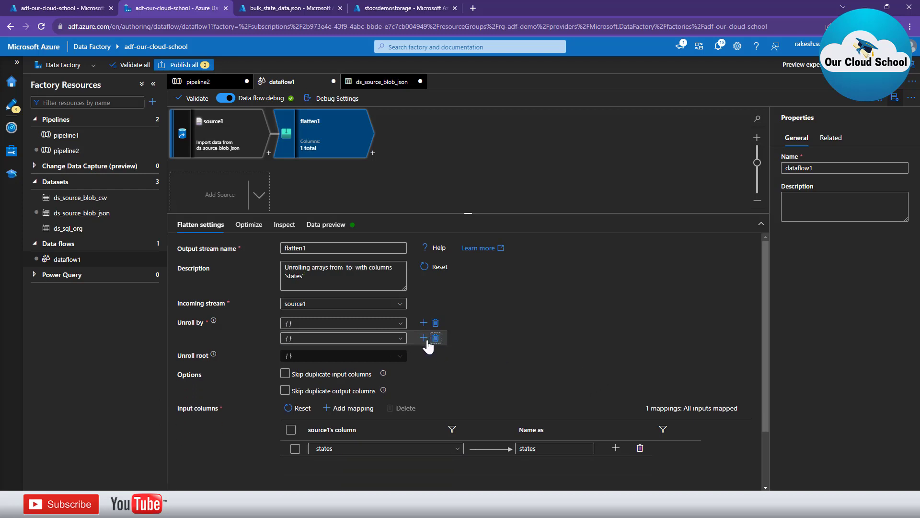
left_click(435, 339)
left_click(401, 324)
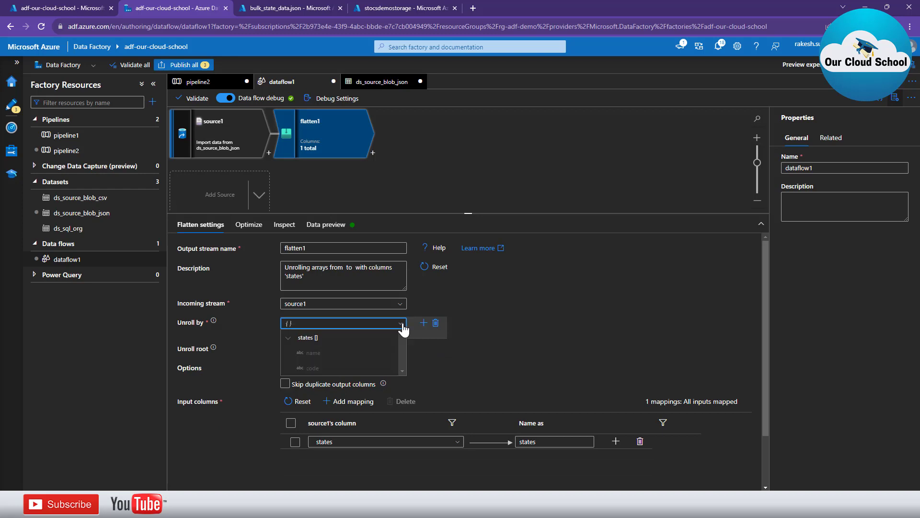
left_click(314, 340)
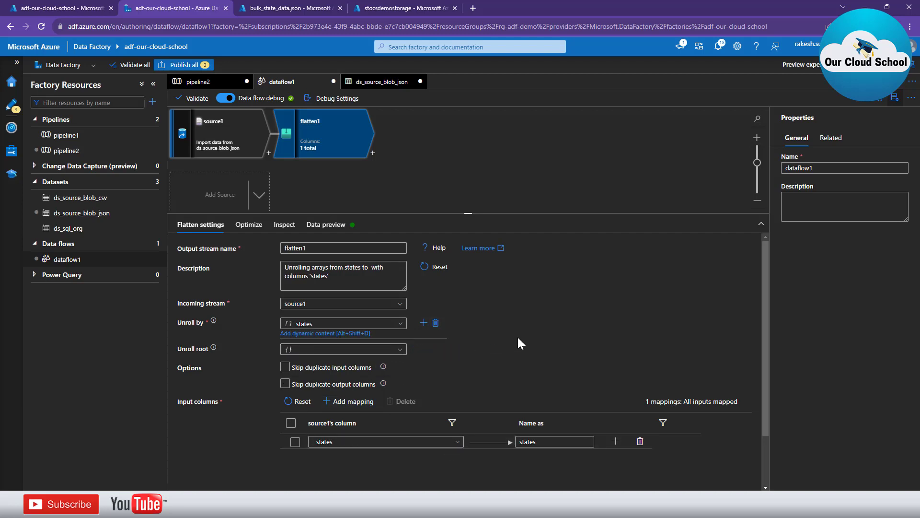
- Map the existing input column of flatten1 to states.name and set its output name to state_code
scroll(518, 342, "down", 2)
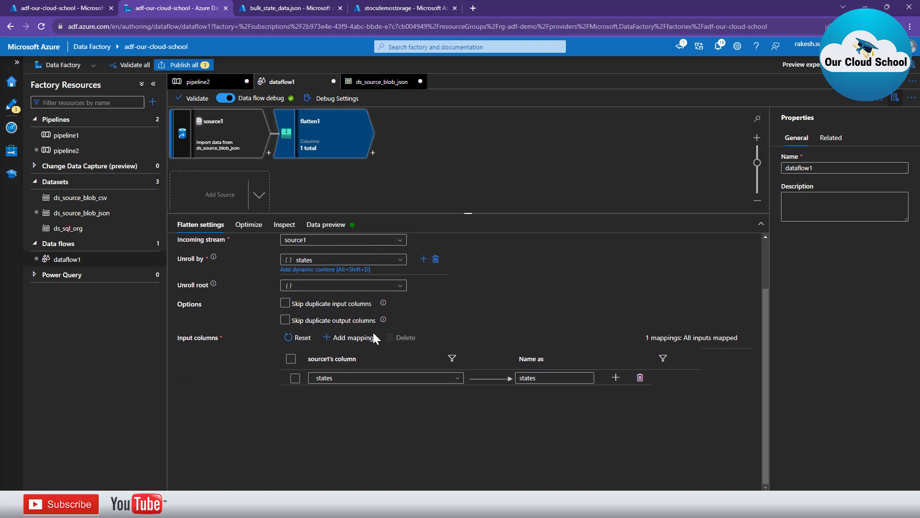
triple_click(177, 337)
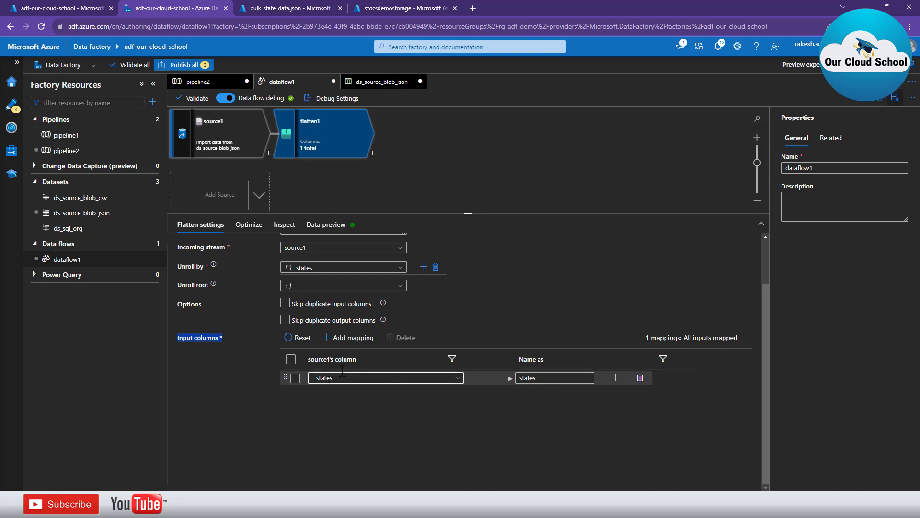
left_click(457, 376)
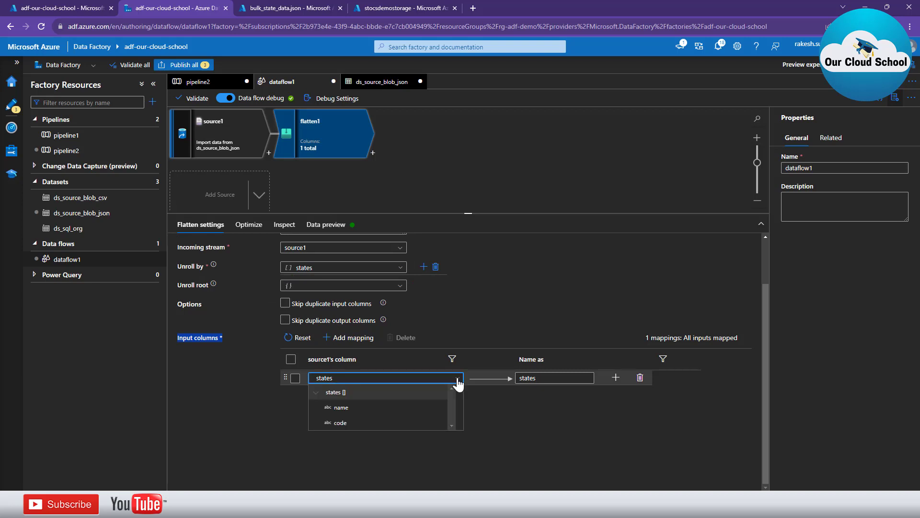
left_click(342, 407)
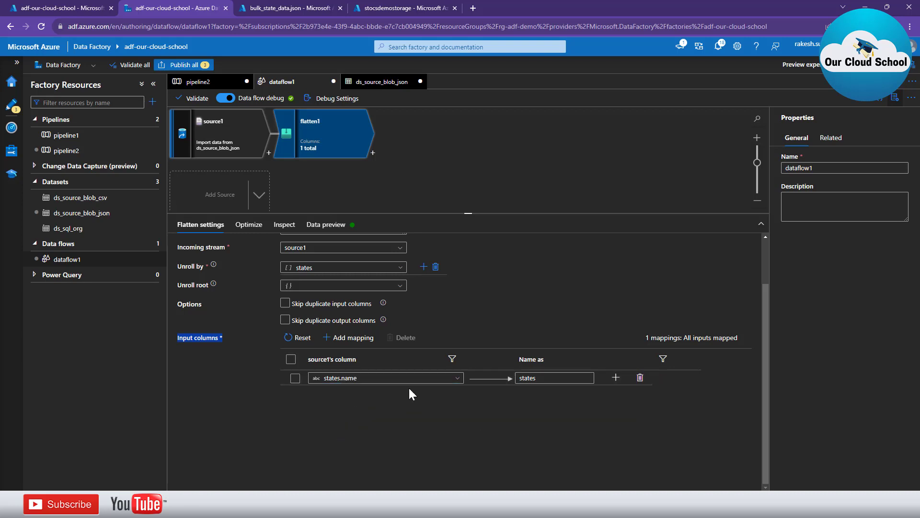
double_click(533, 379)
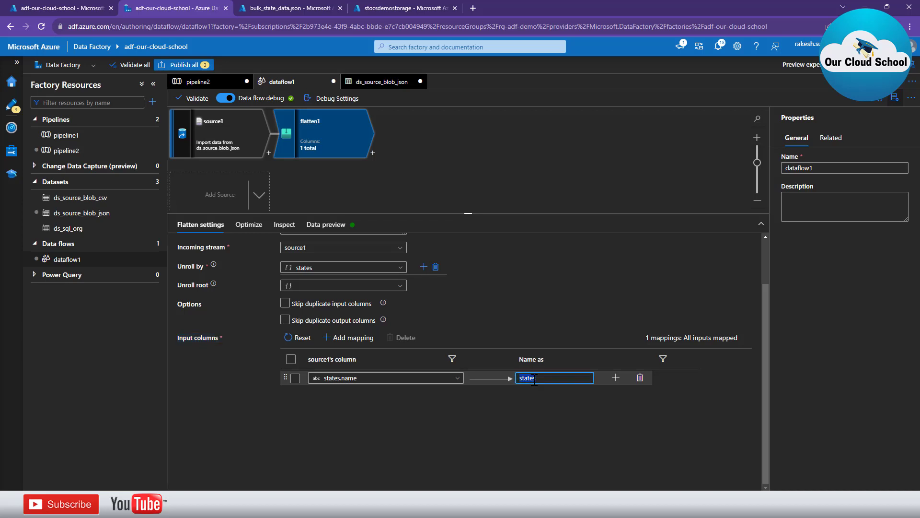
type("code")
left_click(489, 426)
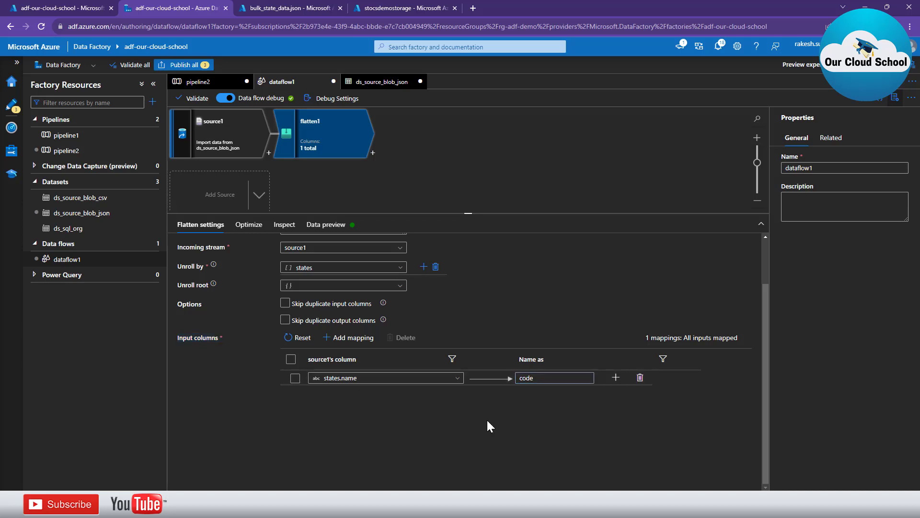
double_click(528, 378)
key("Home")
type("state_")
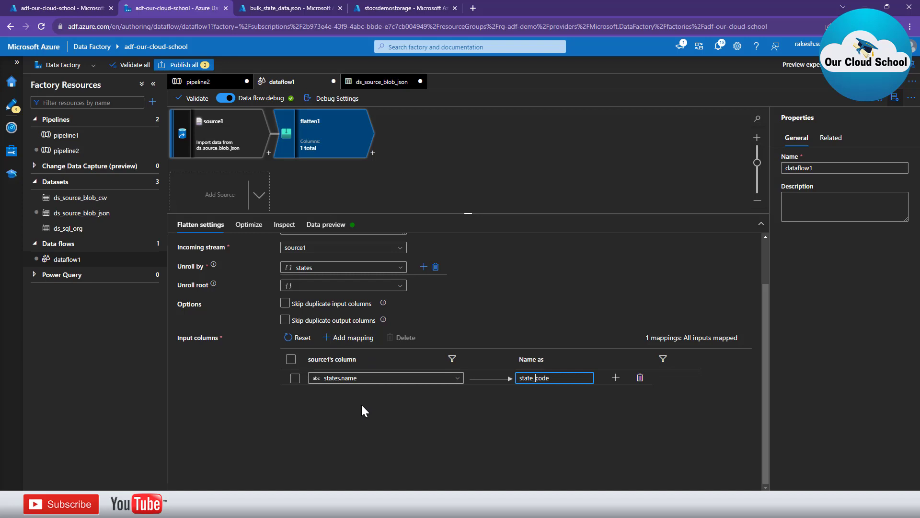
left_click(338, 343)
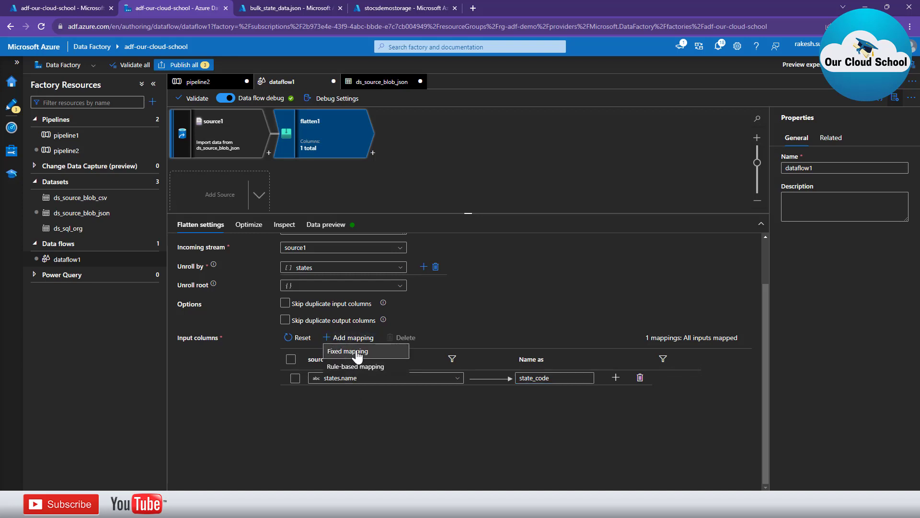
left_click(327, 395)
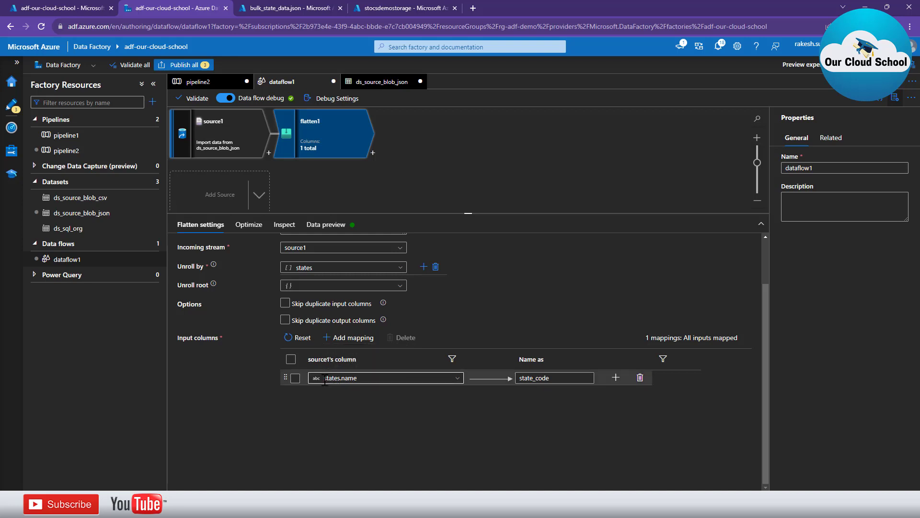
left_click(329, 378)
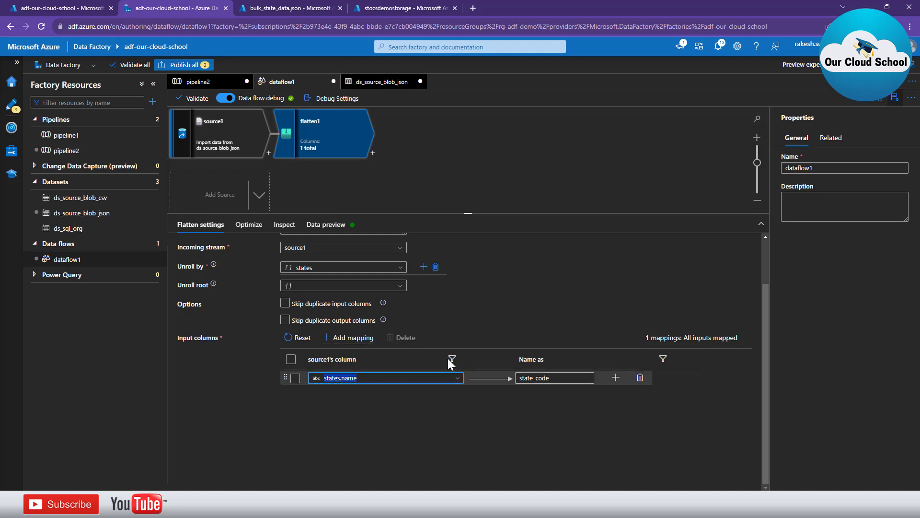
- Add a fixed mapping of states.code named state_code, and rename the states.name output to state_name
left_click(352, 338)
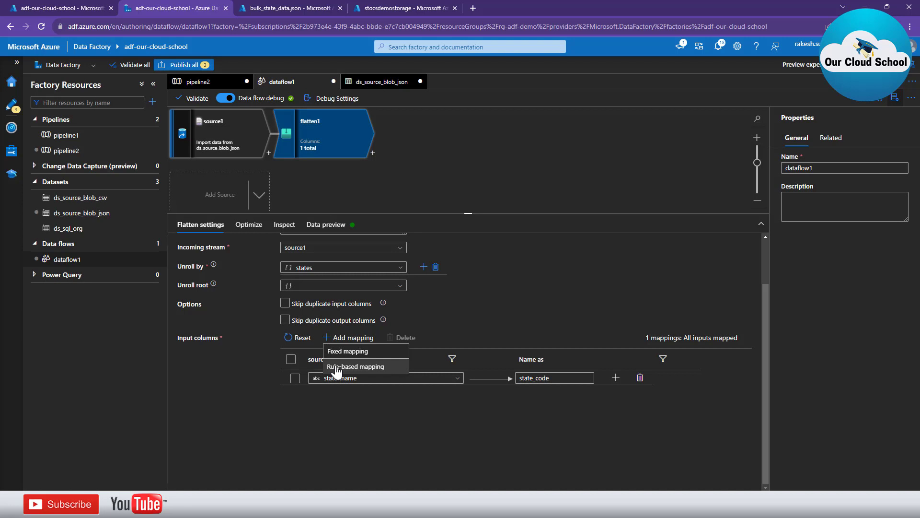
left_click(382, 359)
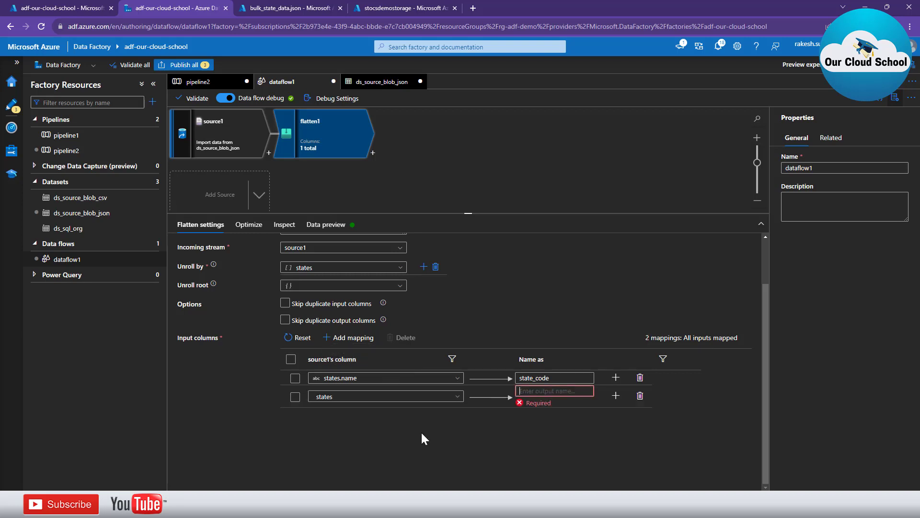
left_click(451, 399)
left_click(341, 440)
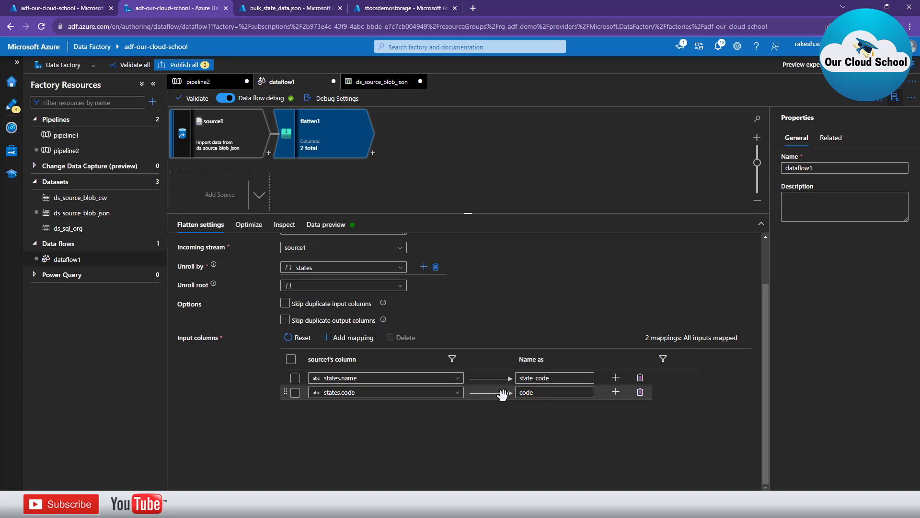
double_click(525, 394)
key("Home")
type("state")
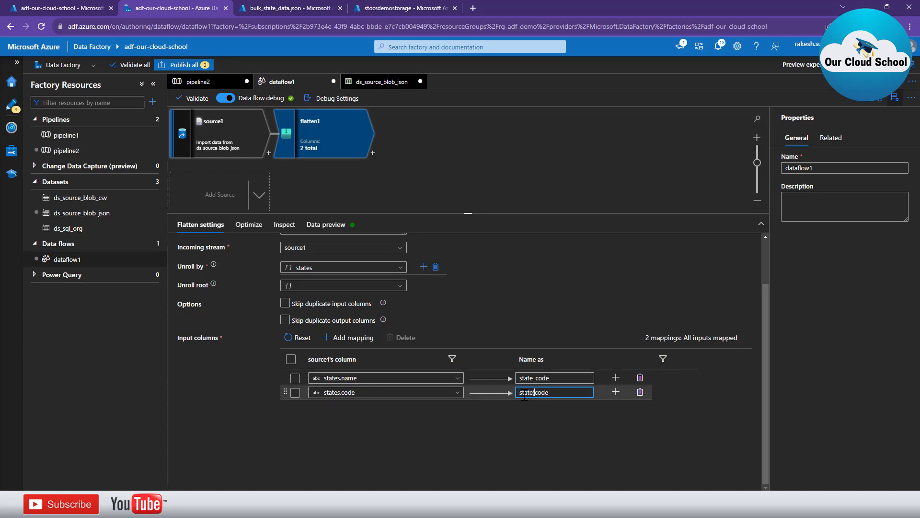
type("+")
key("BackSpace")
type("_")
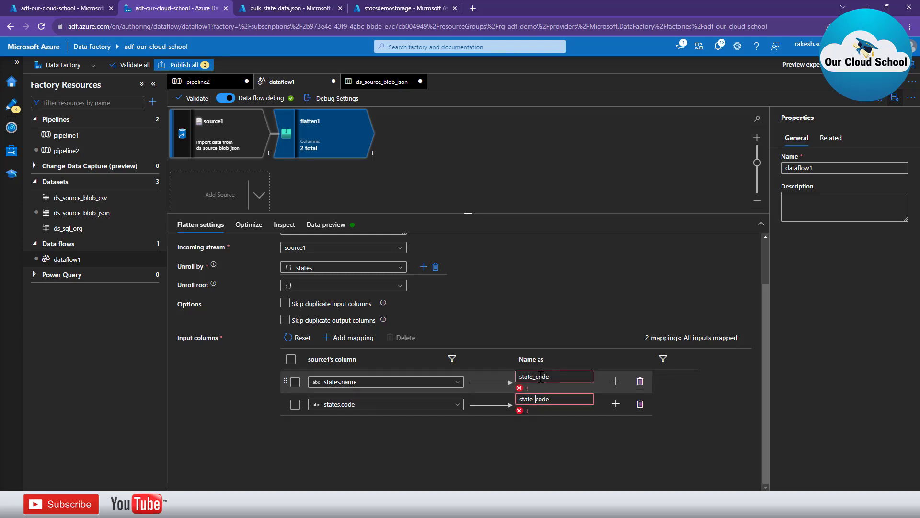
left_click_drag(537, 376, 551, 421)
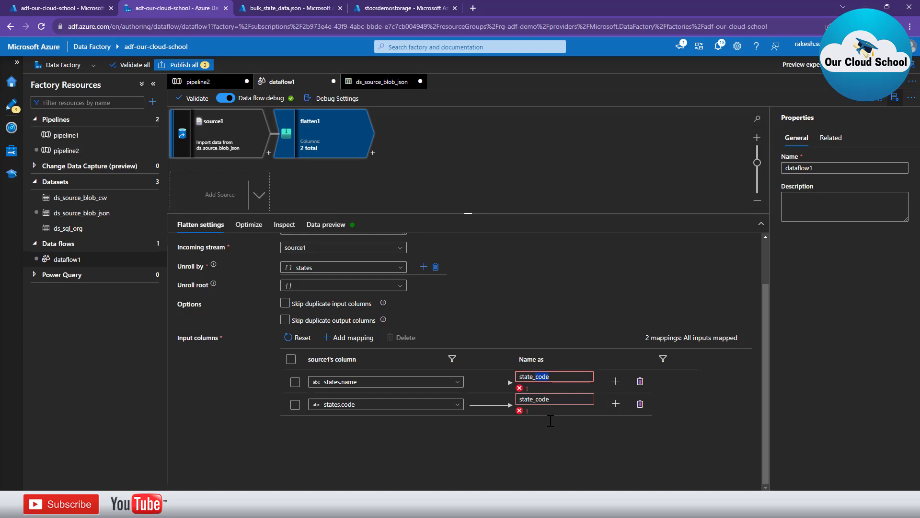
type("name")
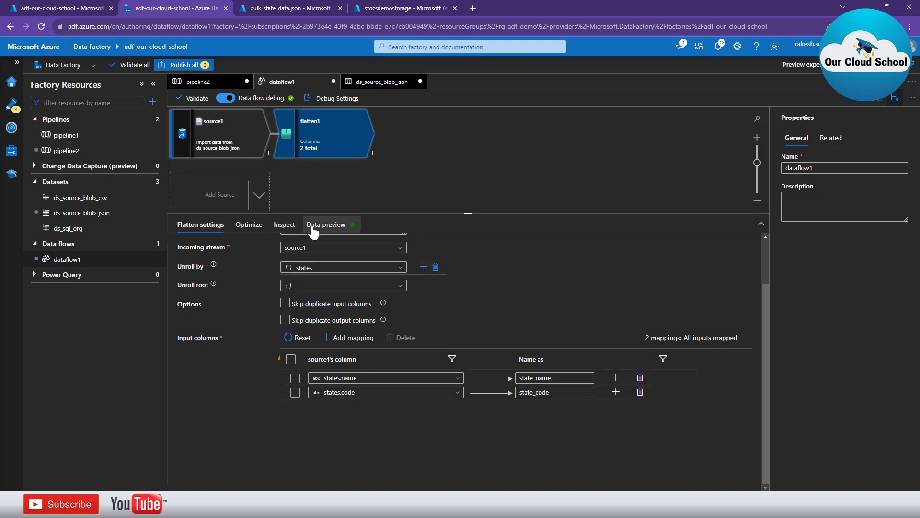
- Review flatten1's partition option and compare its input schema, with the states array expanded, to its output schema
left_click(246, 227)
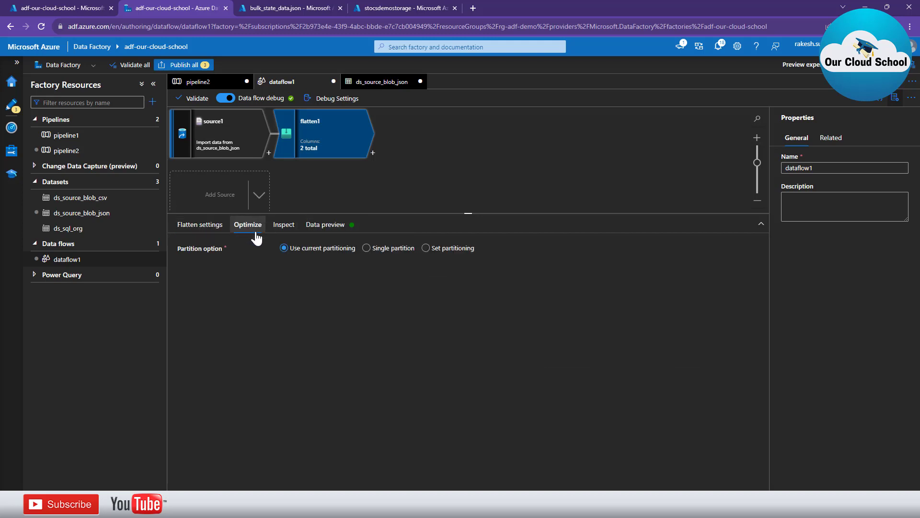
left_click(283, 226)
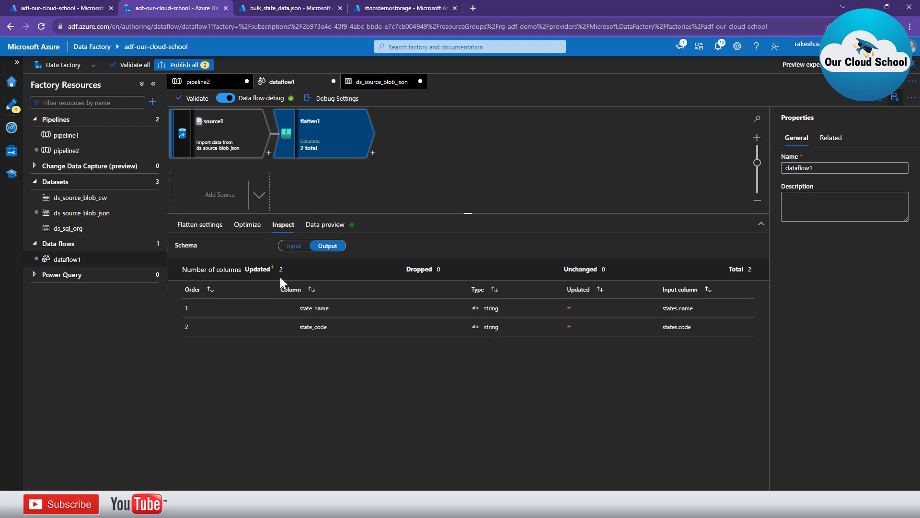
left_click(292, 246)
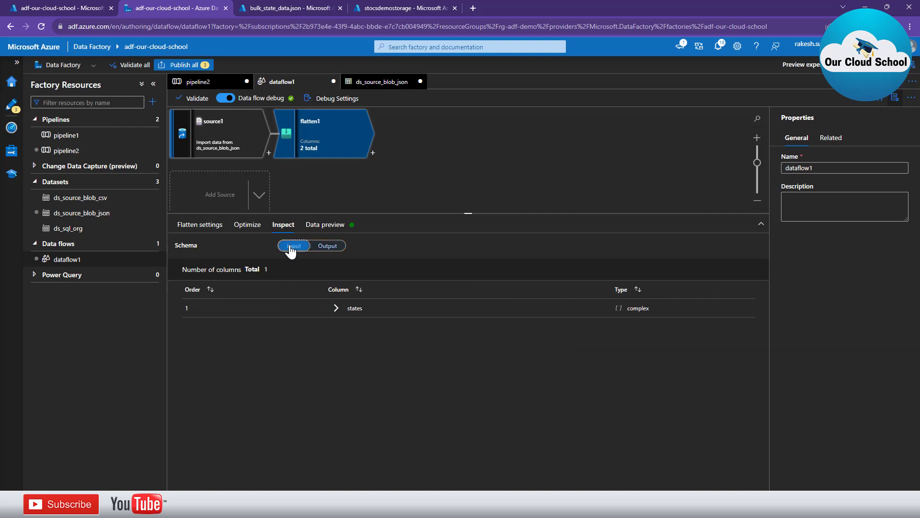
left_click(336, 310)
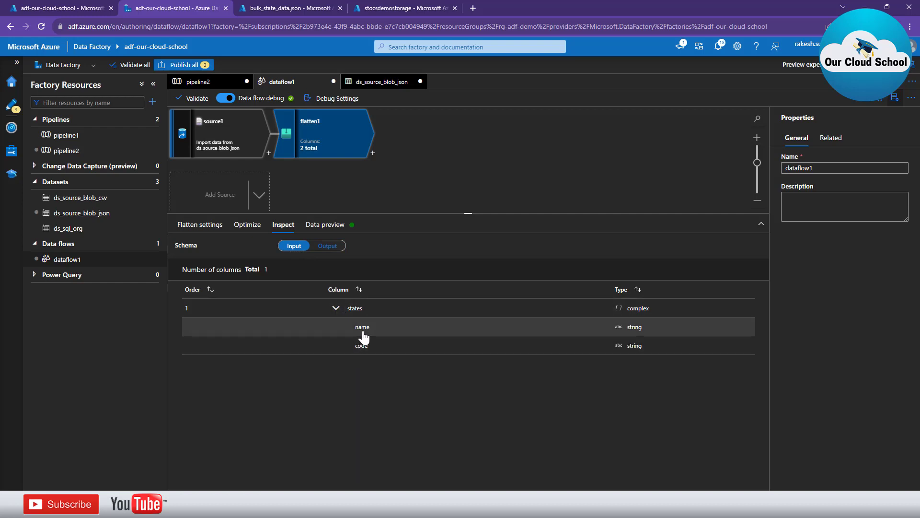
left_click(318, 247)
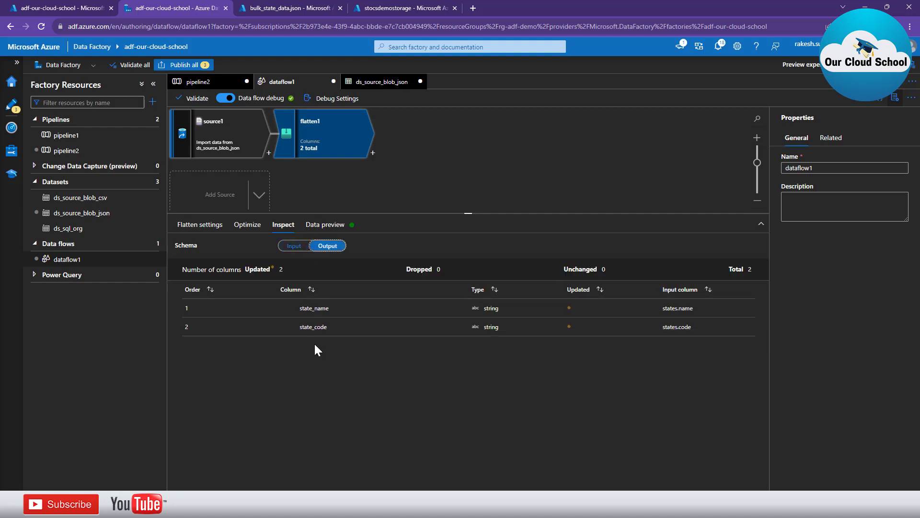
- Refresh flatten1's data preview and look through the flattened state_name and state_code rows
left_click(328, 234)
left_click(215, 264)
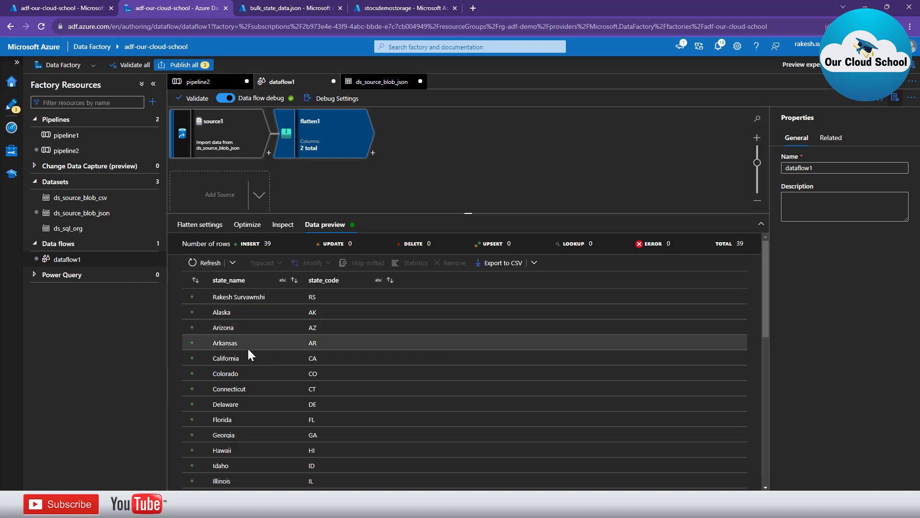
scroll(271, 364, "down", 8)
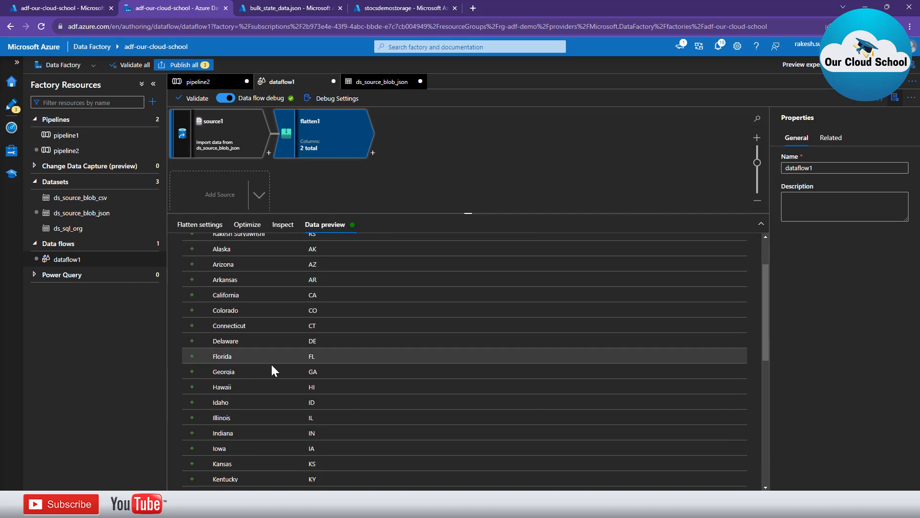
scroll(273, 369, "up", 8)
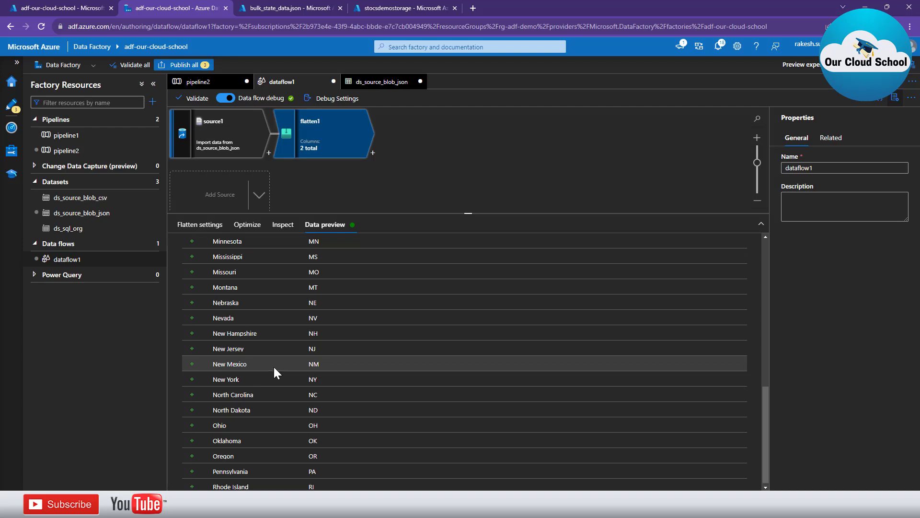
- Add a Sink transformation after flatten1 as the destination of the data flow
left_click(373, 155)
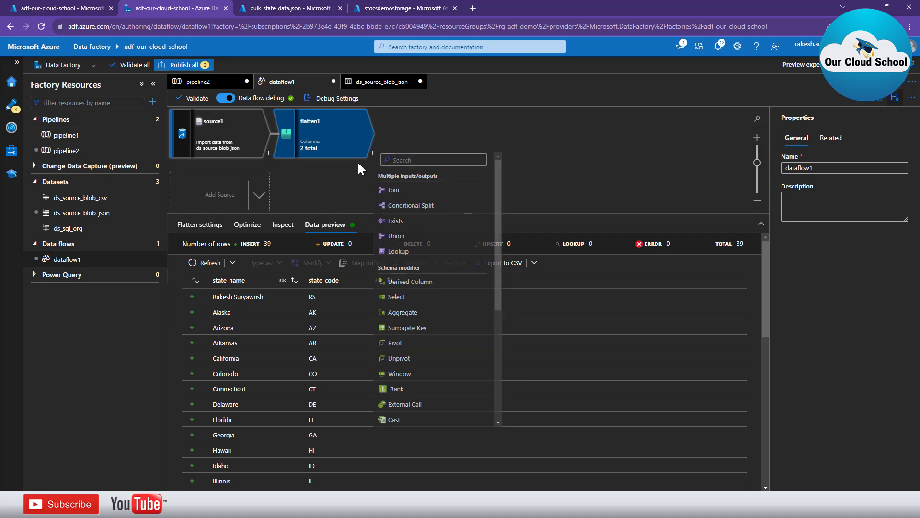
left_click(373, 155)
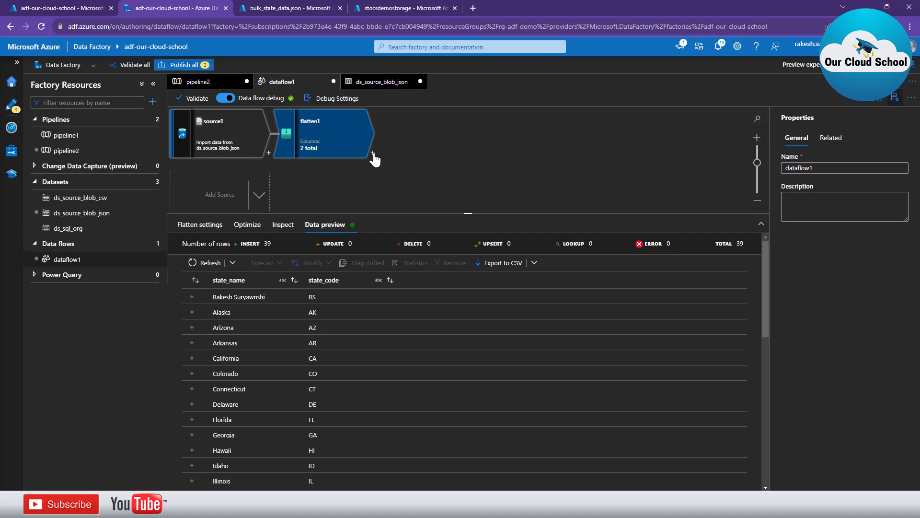
left_click(373, 155)
scroll(448, 239, "down", 5)
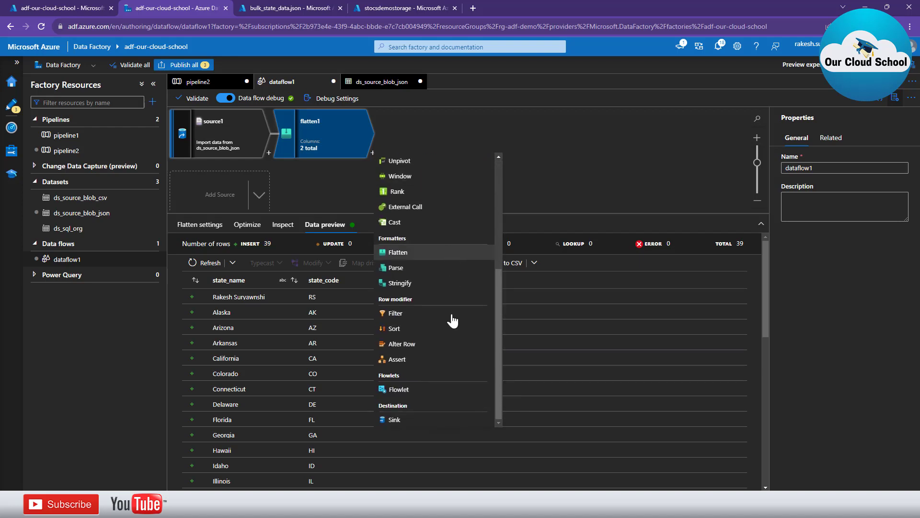
left_click(415, 424)
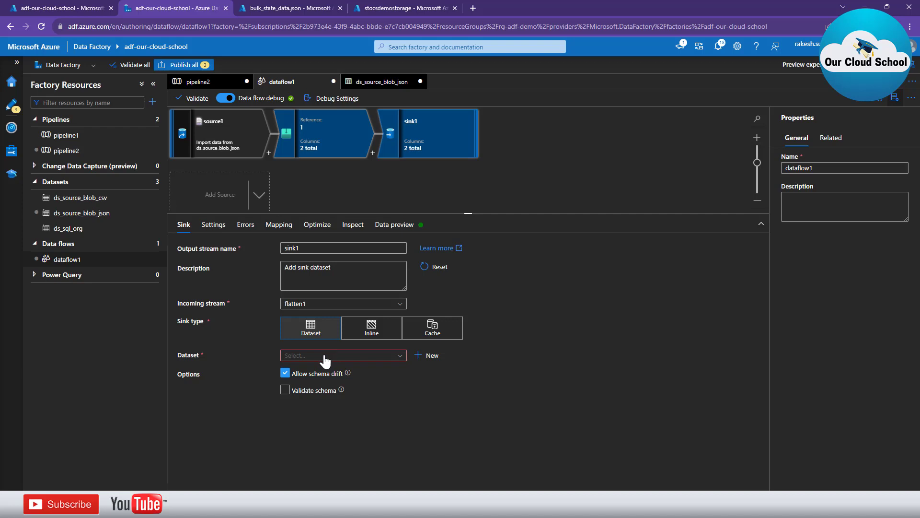
- Start a new Azure SQL Database dataset for sink1 instead of using one of the existing datasets
left_click(378, 363)
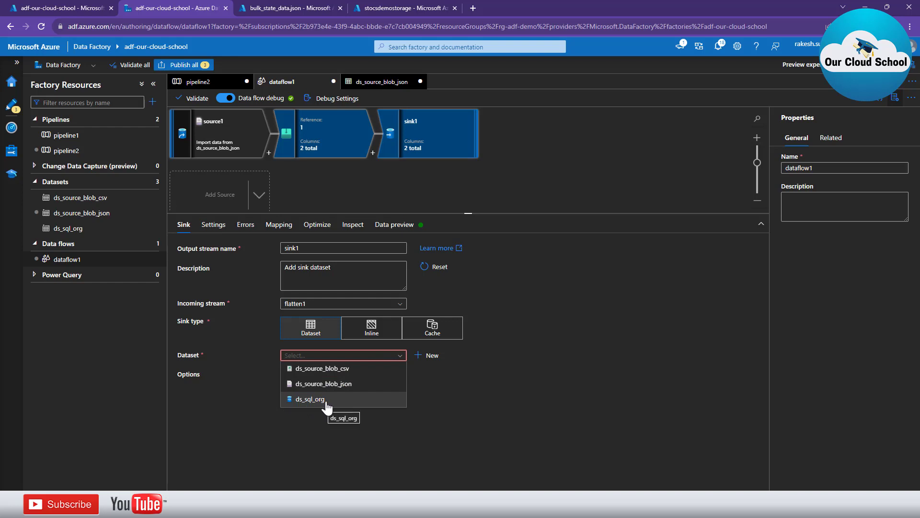
left_click(467, 398)
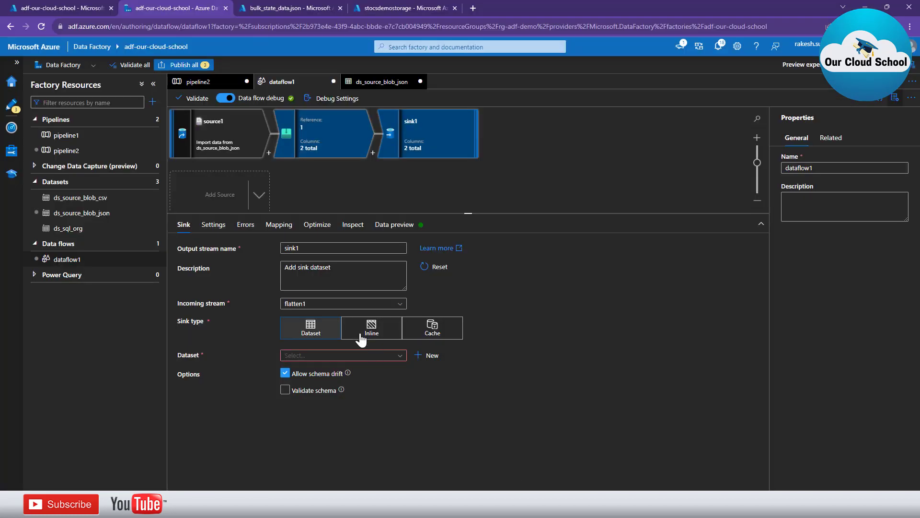
left_click(422, 357)
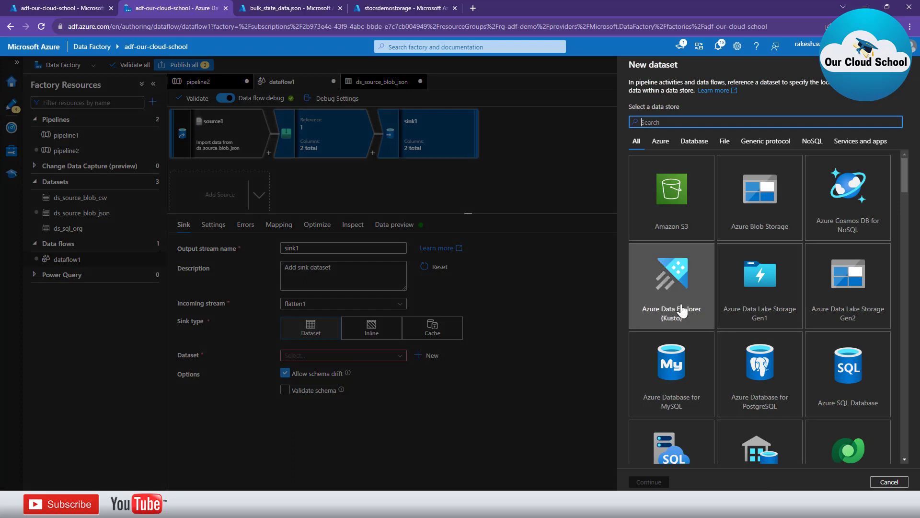
left_click(842, 378)
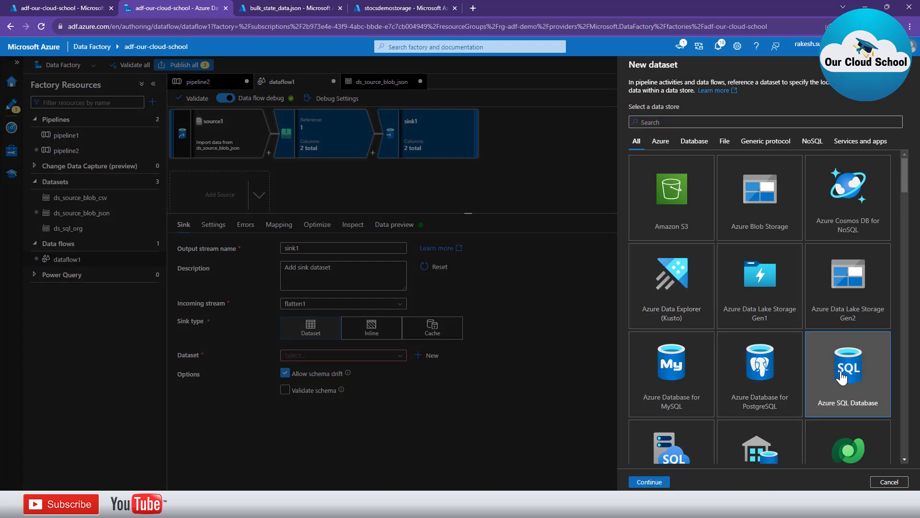
left_click(652, 482)
- Name the new sink dataset ds_sql_state, connect it through the ls_sql linked service, and create it without importing a schema
double_click(686, 93)
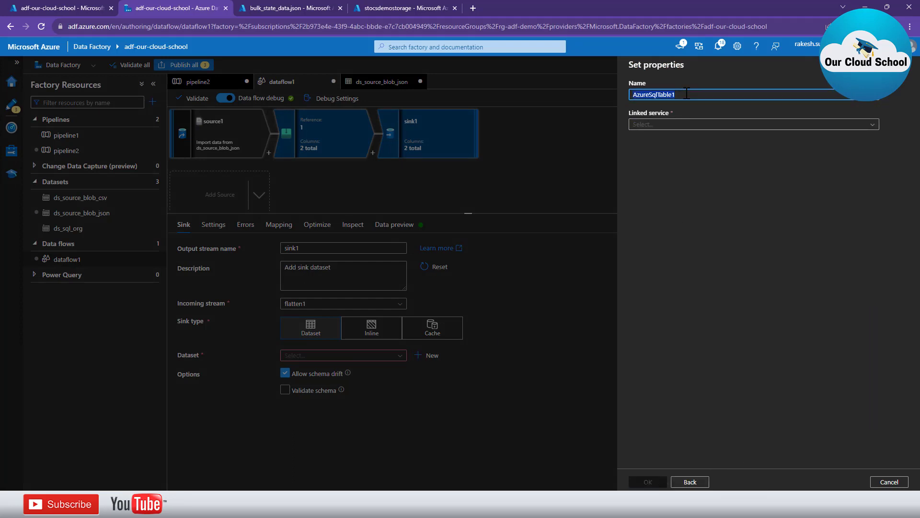
type("ds_sql_")
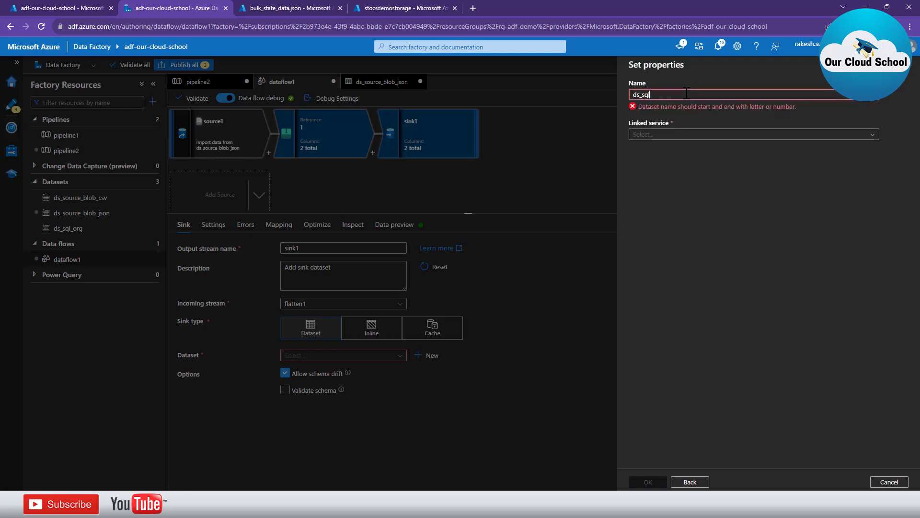
type("state")
left_click(664, 124)
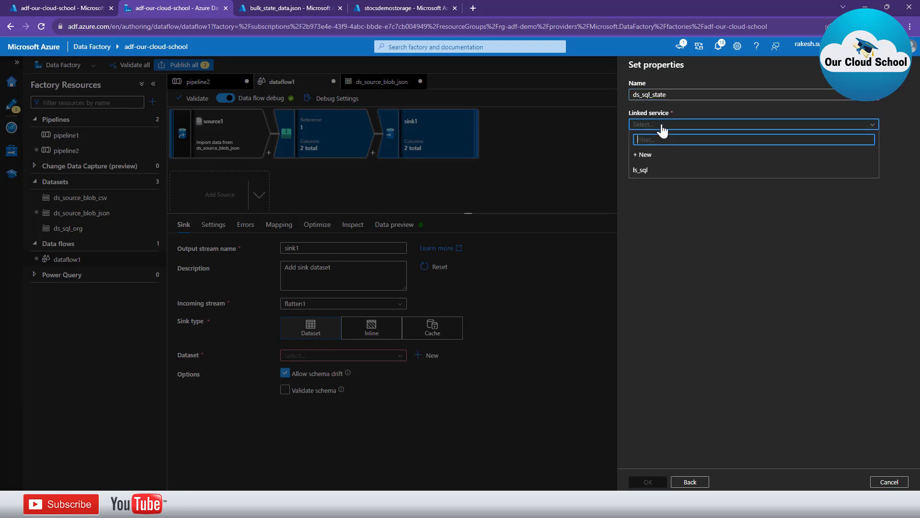
left_click(653, 171)
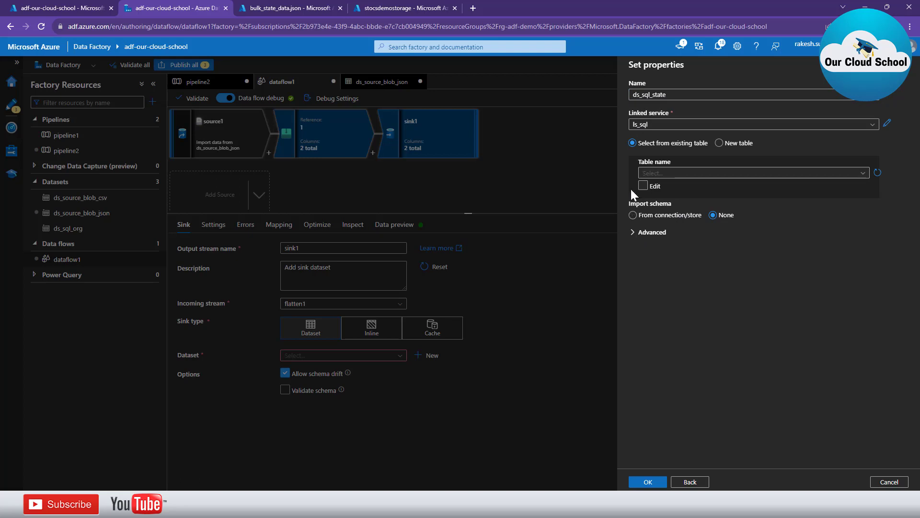
left_click(864, 174)
left_click(796, 287)
left_click(648, 482)
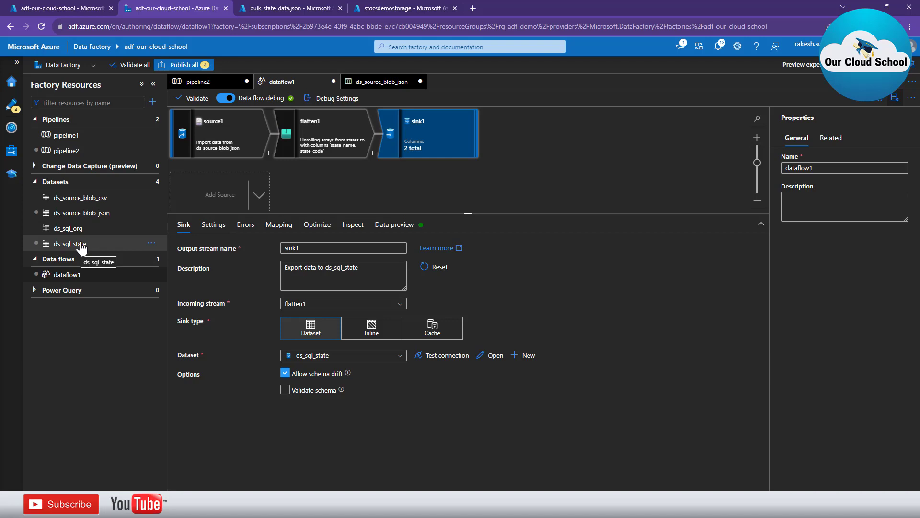
- Check the connection details of the ds_sql_state dataset and validate dataflow1
left_click(63, 246)
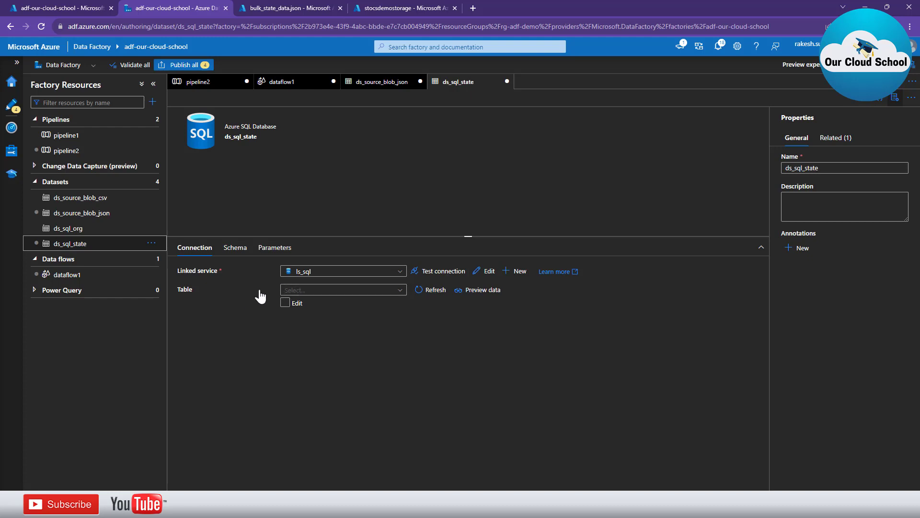
left_click(308, 84)
left_click(193, 101)
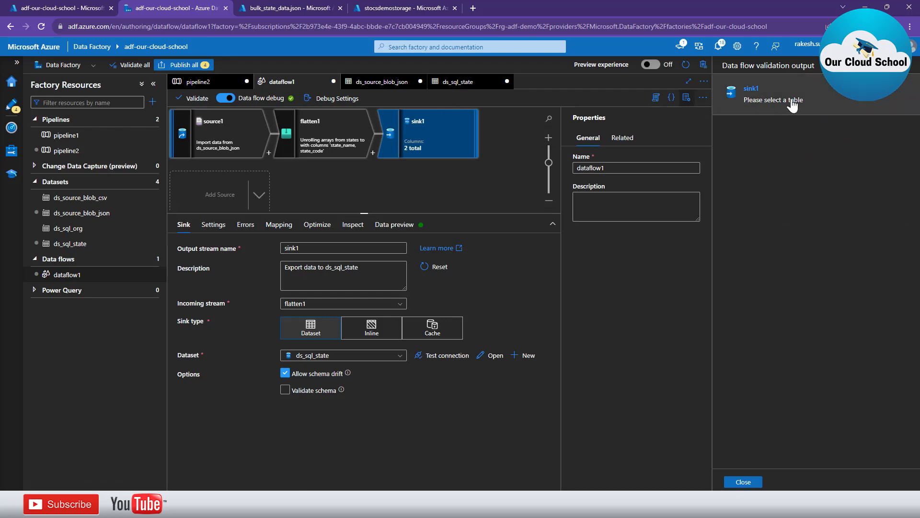
- Close the validation output and manually set ds_sql_state's table to State in the dbo schema
left_click(445, 89)
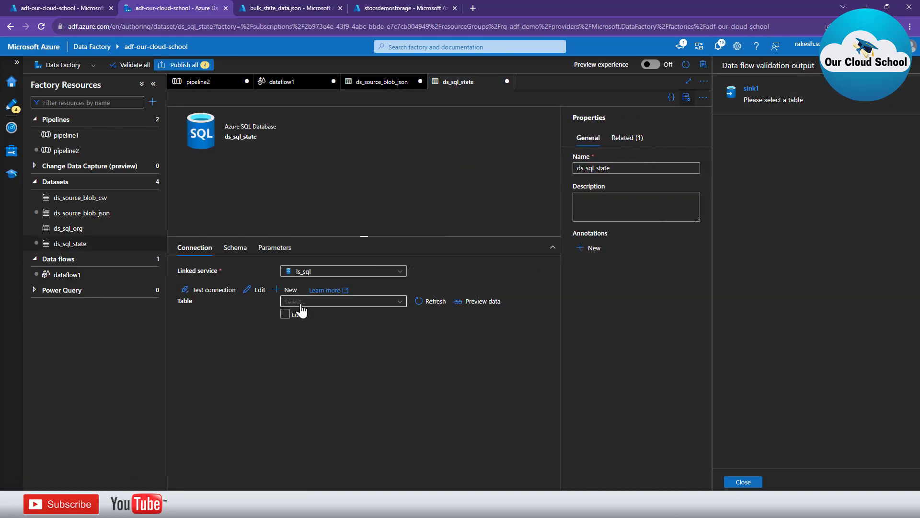
left_click(286, 315)
left_click(299, 318)
left_click(739, 482)
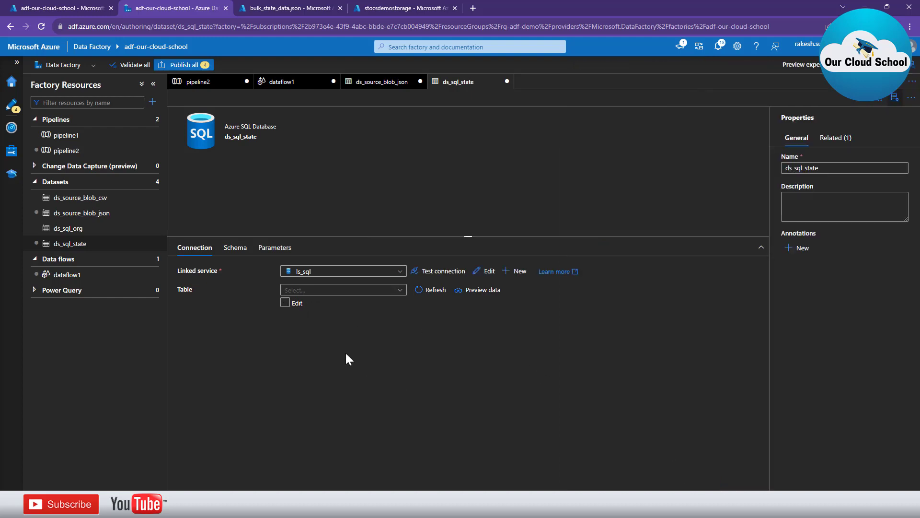
left_click(299, 306)
left_click(313, 291)
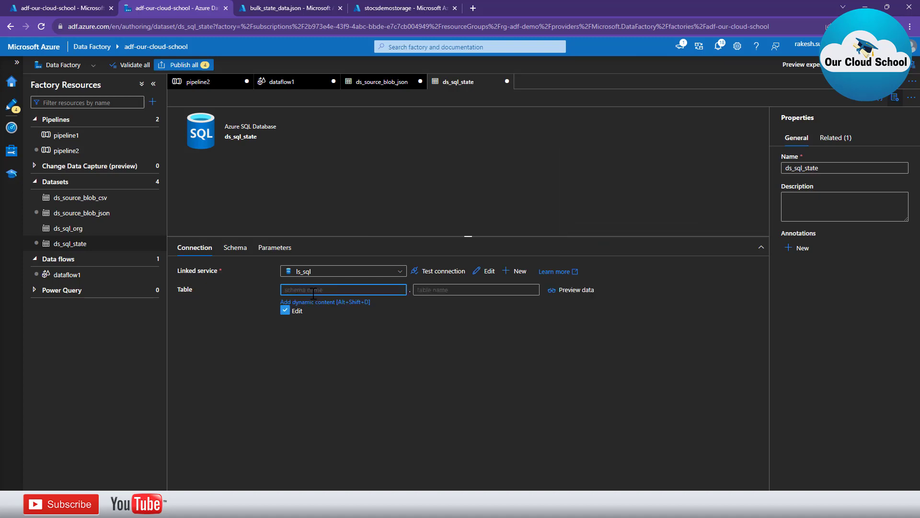
type("dbp")
left_click(430, 290)
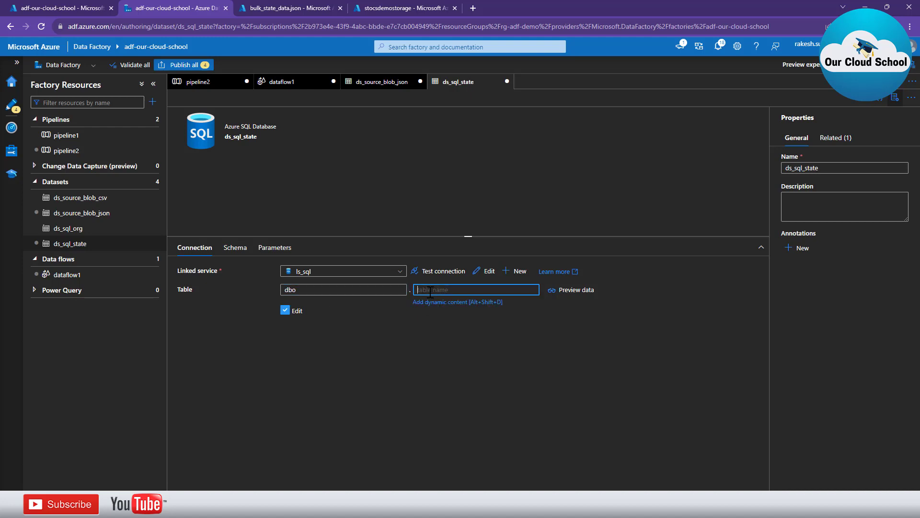
type("State")
- Review ds_sql_state's schema and parameters, and sink1's update method, error handling, mapping, partitioning, output schema and data preview
left_click(232, 248)
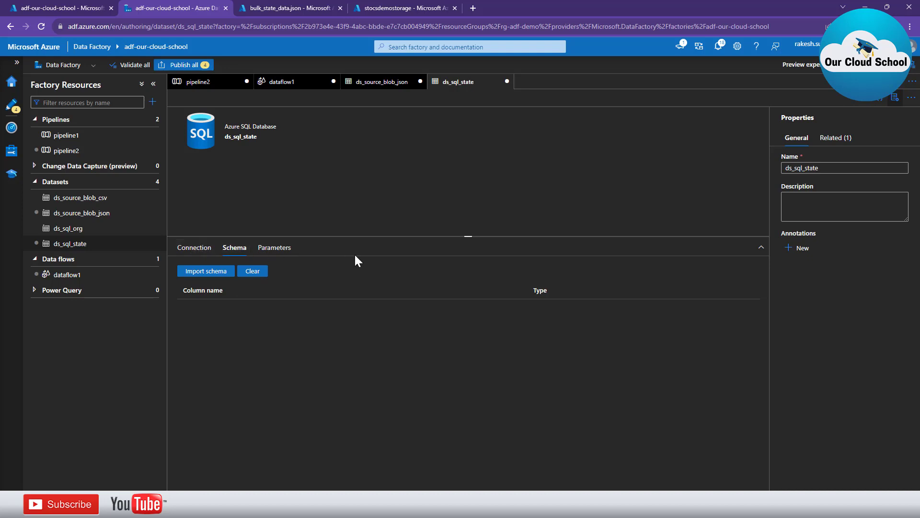
left_click(273, 249)
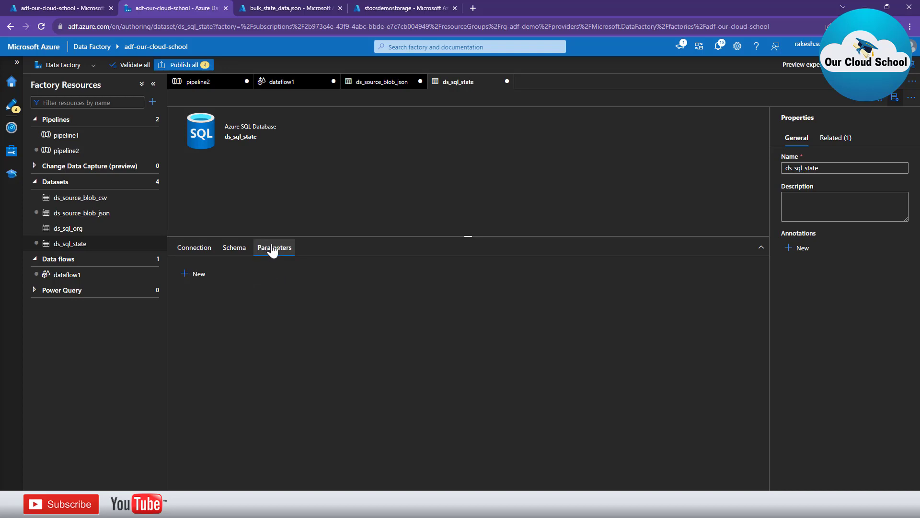
left_click(298, 87)
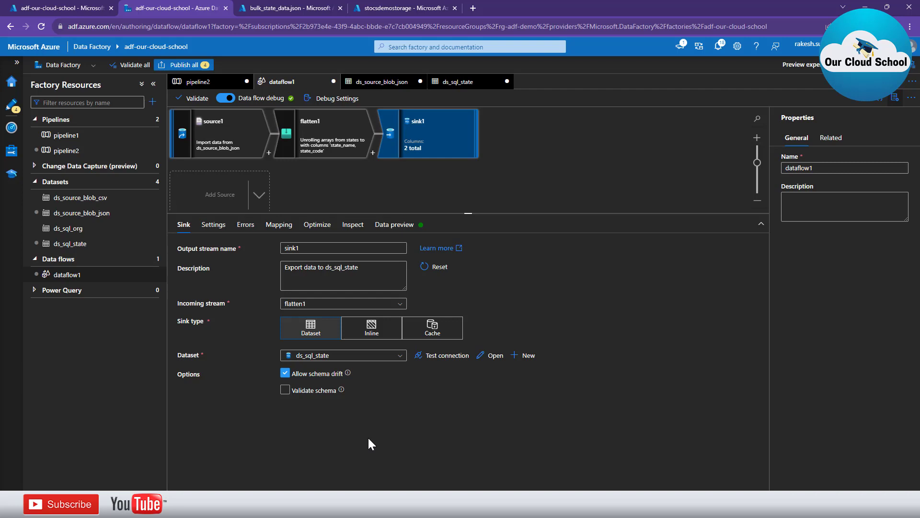
left_click(214, 226)
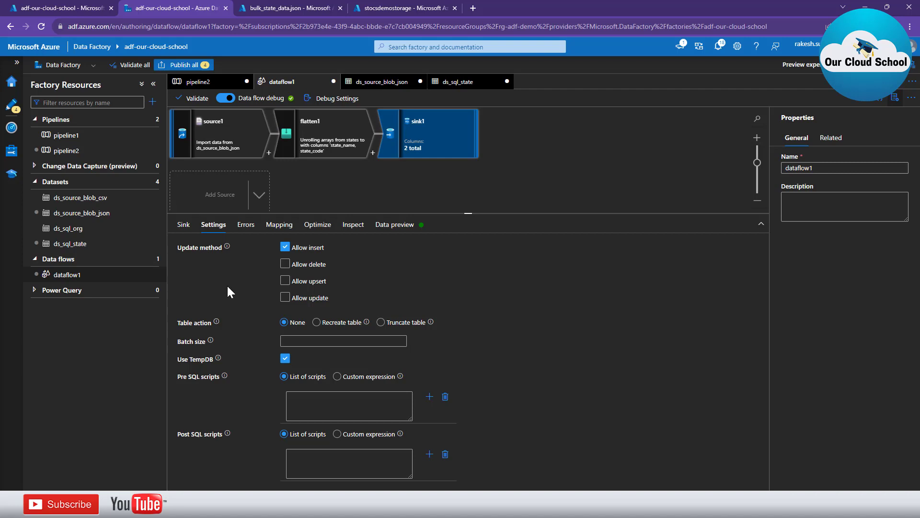
left_click(246, 225)
left_click(281, 225)
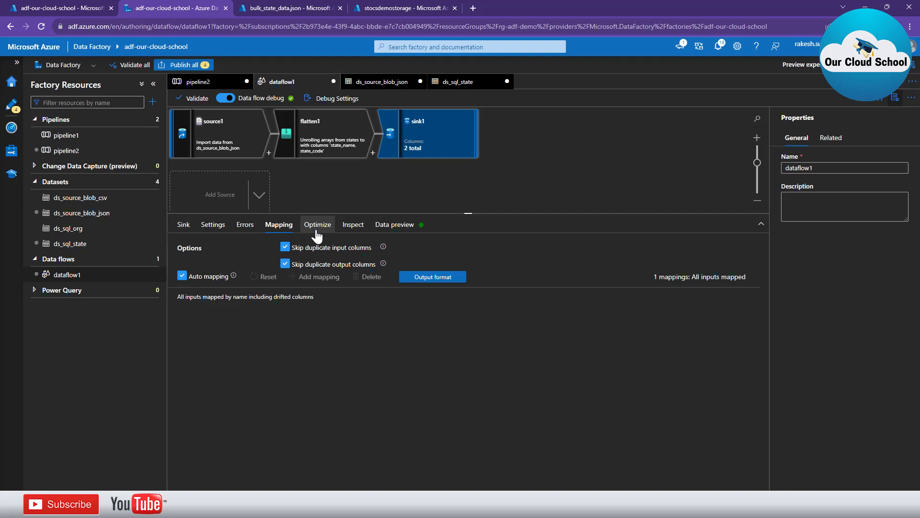
left_click(317, 235)
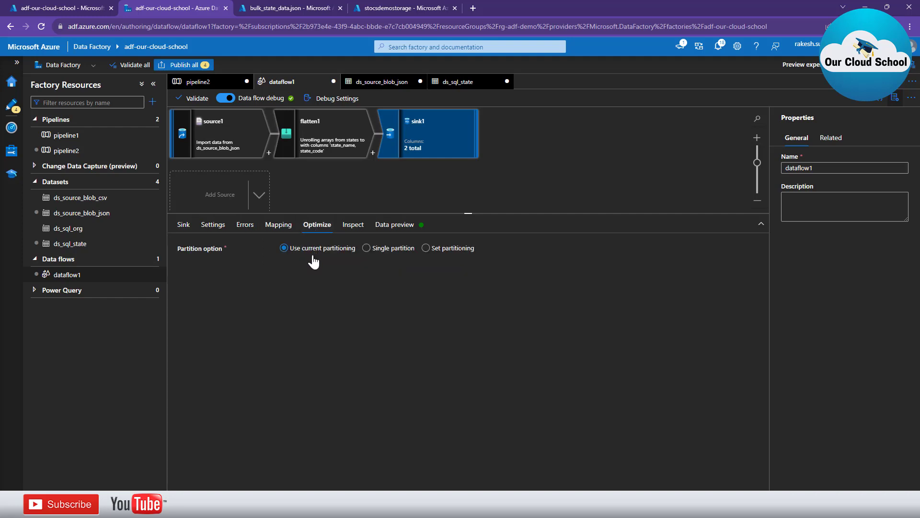
left_click(353, 233)
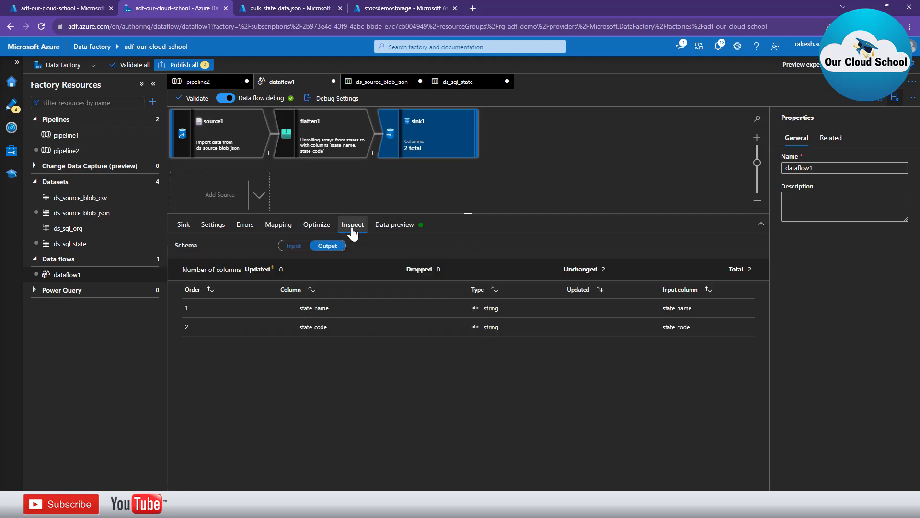
left_click(385, 229)
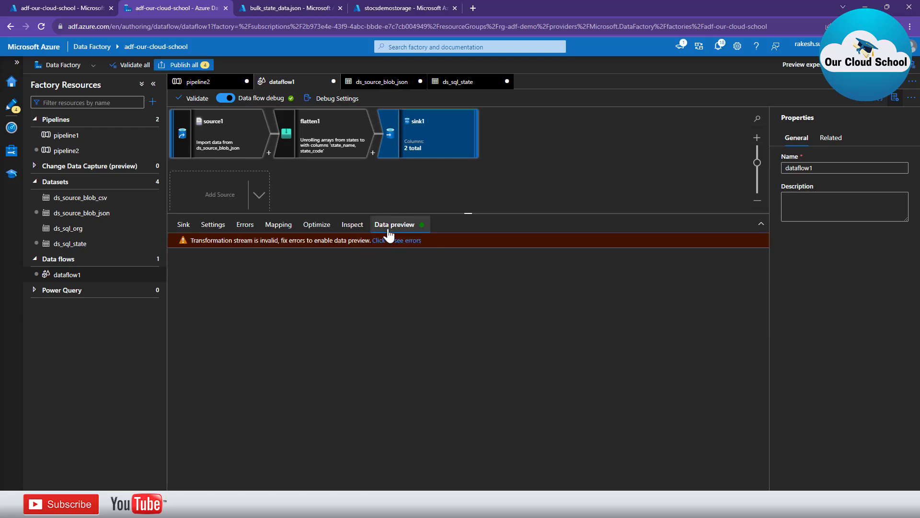
- Return to sink1's main configuration, validate dataflow1 again, and close the validation output
left_click(183, 225)
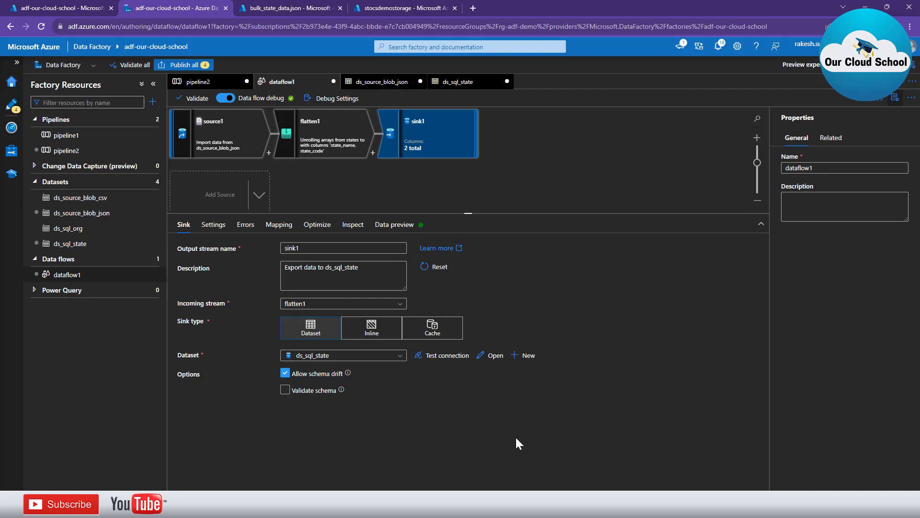
left_click(188, 102)
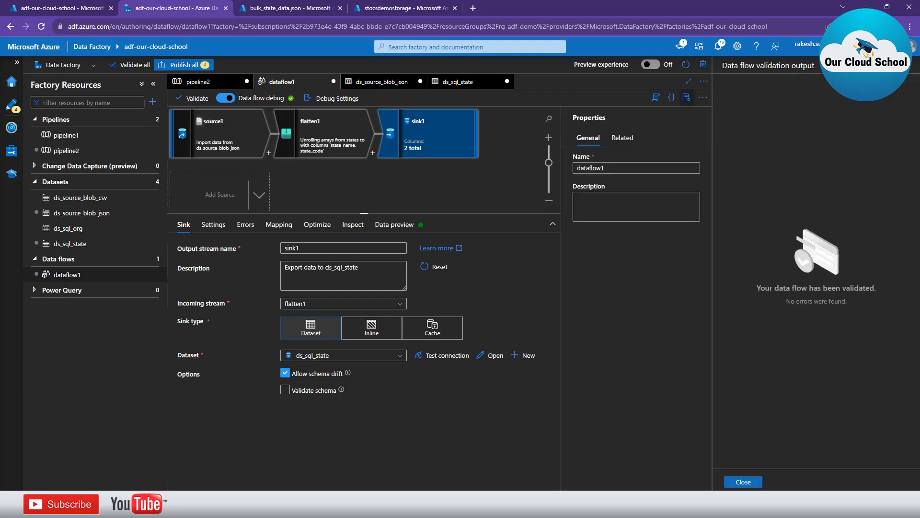
left_click(743, 481)
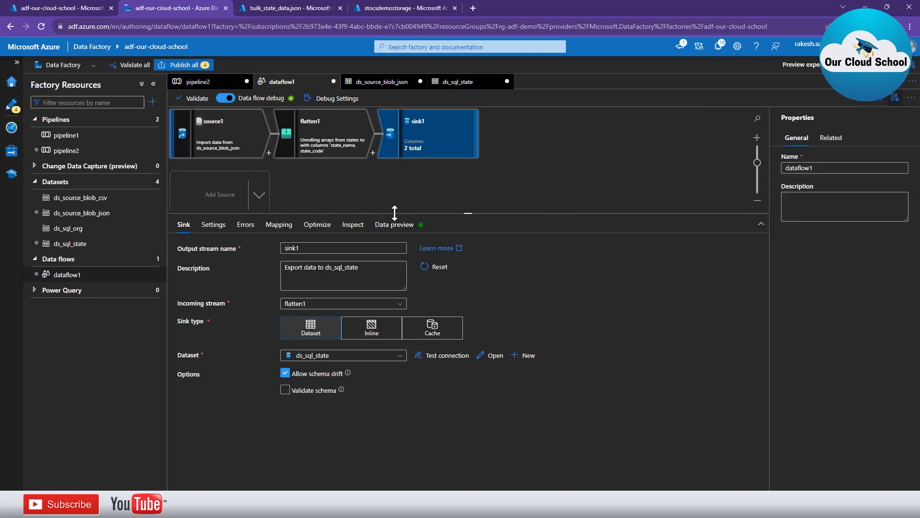
- Recheck the data flow end to end: source1's preview, flatten1's mappings and preview, sink1's dataset, and ds_sql_state's target table
left_click(320, 181)
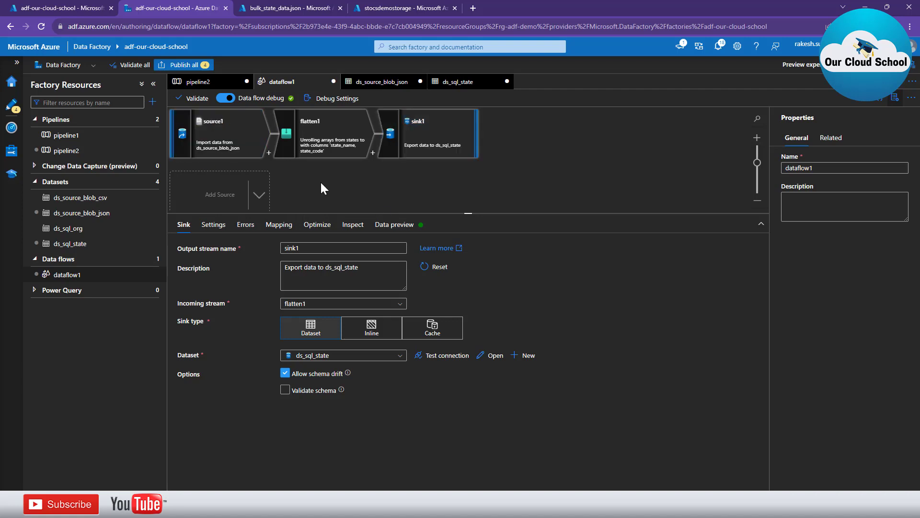
left_click(216, 136)
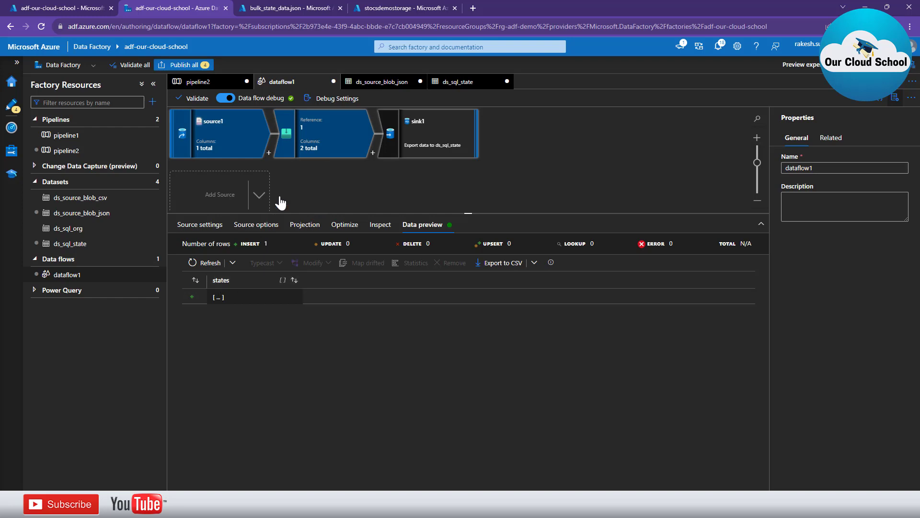
left_click(325, 148)
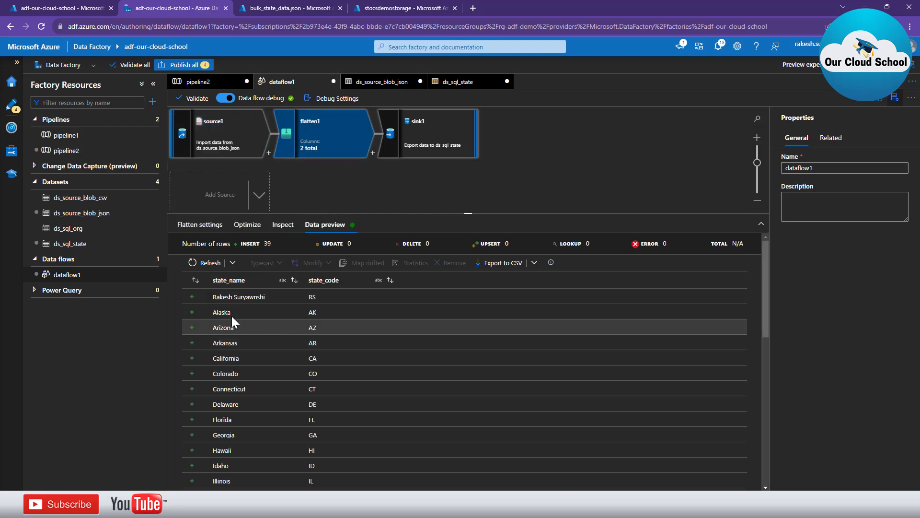
left_click(202, 225)
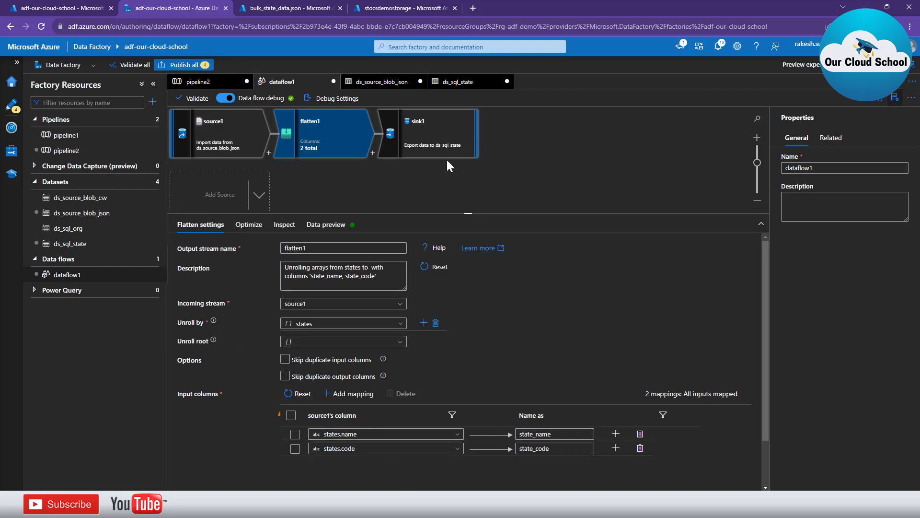
left_click(326, 225)
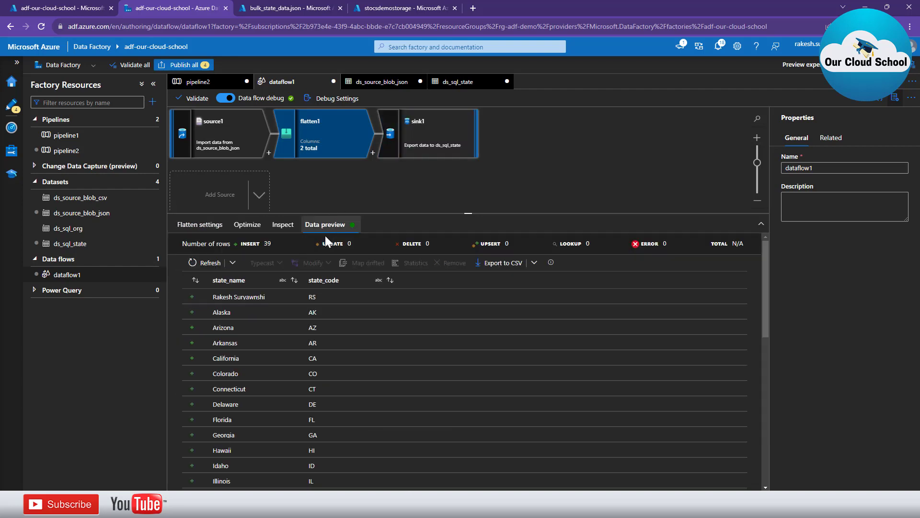
left_click(432, 132)
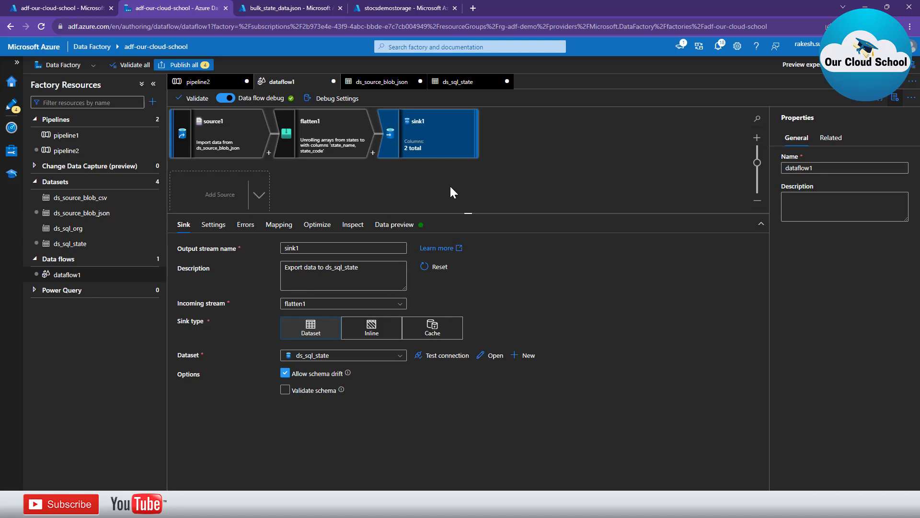
left_click(453, 83)
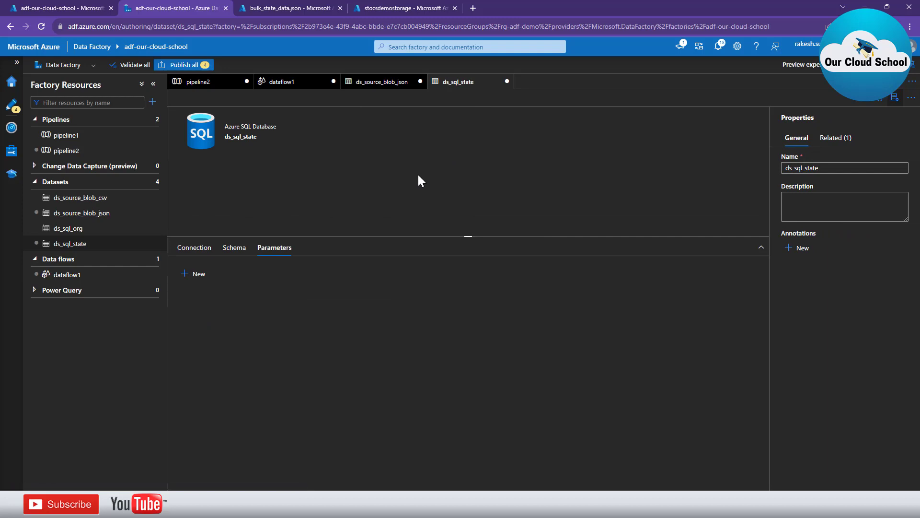
left_click(198, 247)
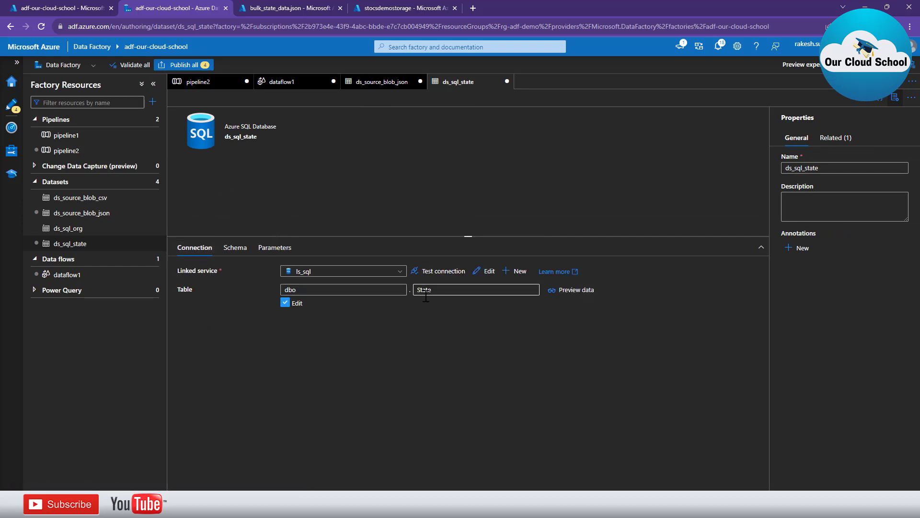
- Assign dataflow1 to the Data flow1 activity in pipeline2 and review the activity's parameters and general settings
left_click(203, 85)
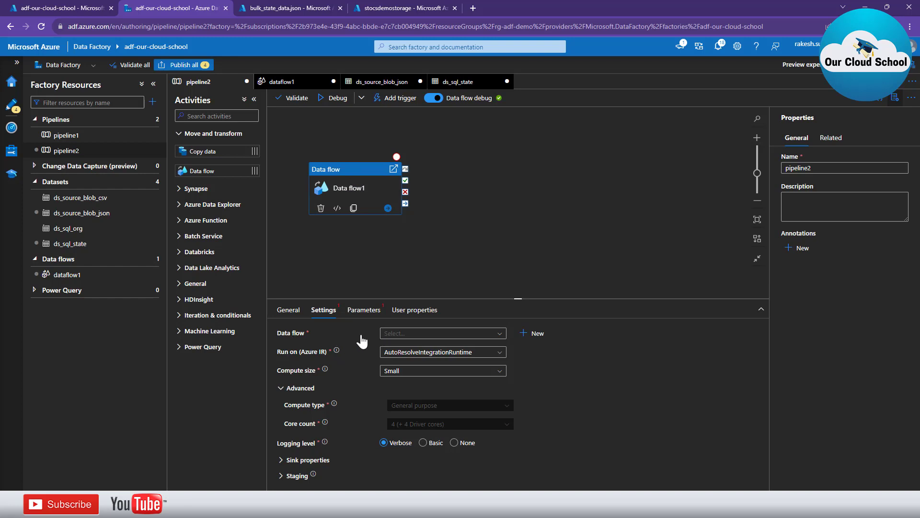
left_click(405, 334)
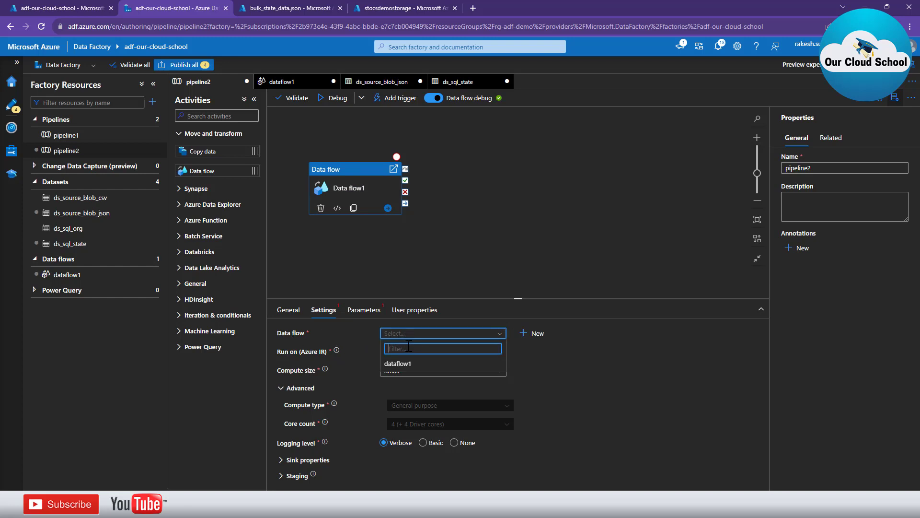
left_click(409, 364)
mouse_move(334, 353)
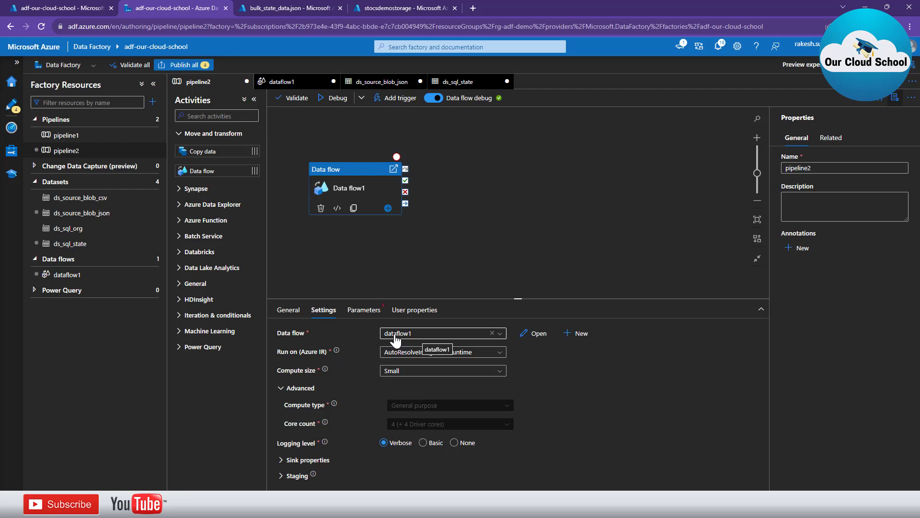
left_click(364, 311)
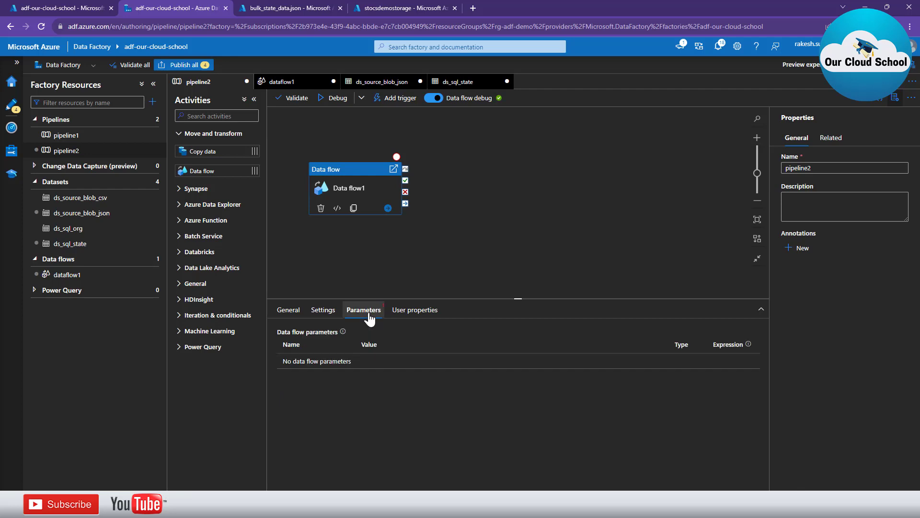
left_click(327, 314)
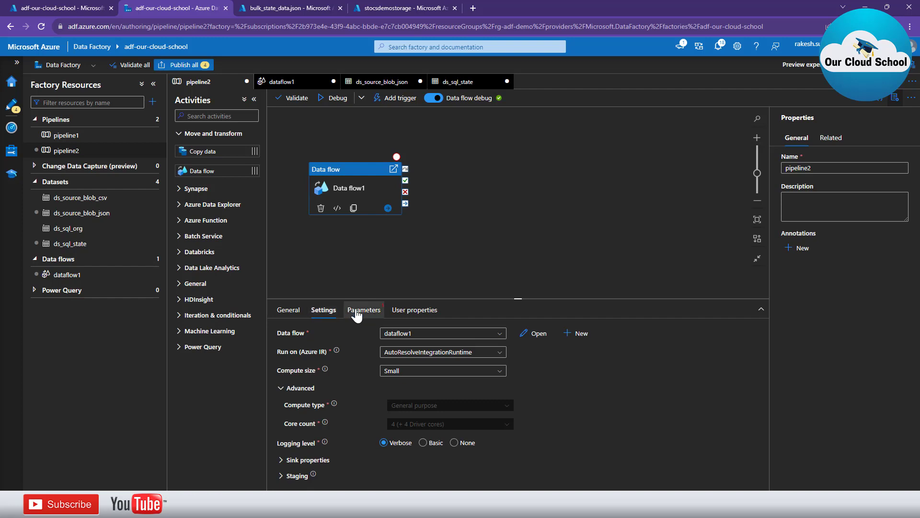
left_click(292, 311)
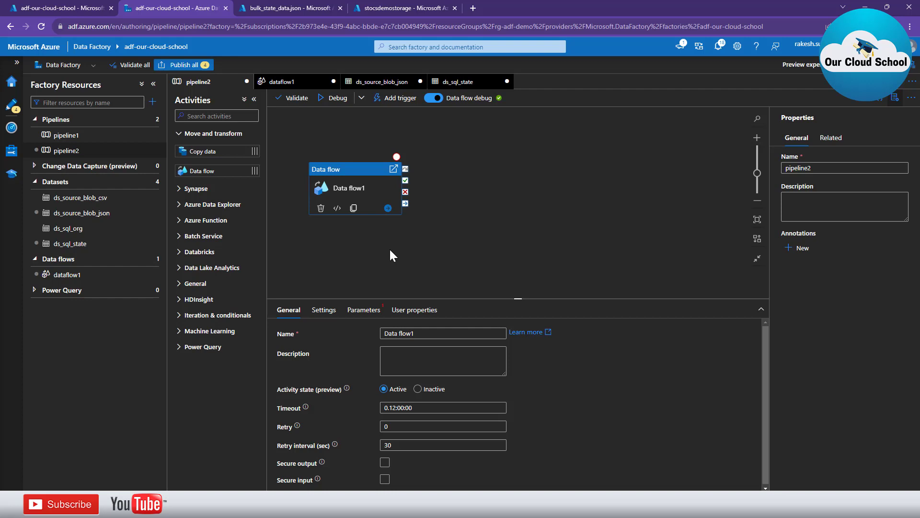
- Validate pipeline2, close the validation output, and run the pipeline in debug mode
left_click(292, 99)
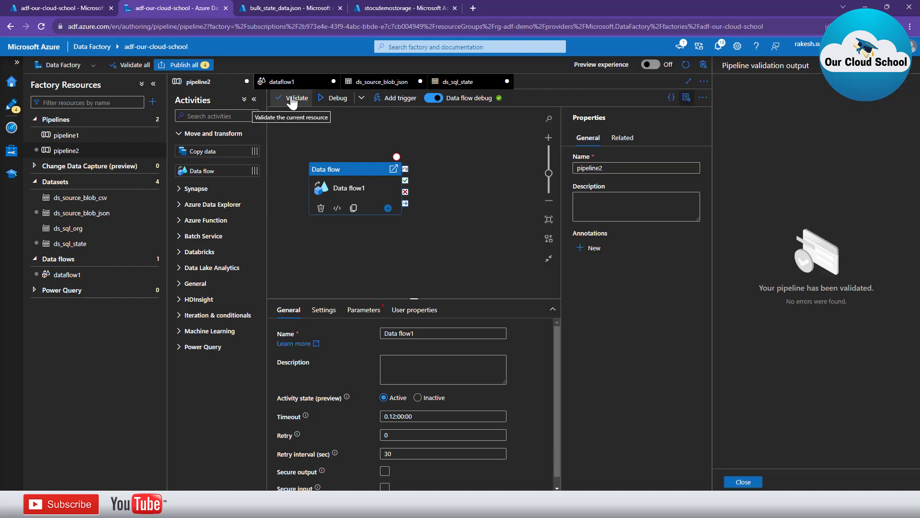
left_click(750, 481)
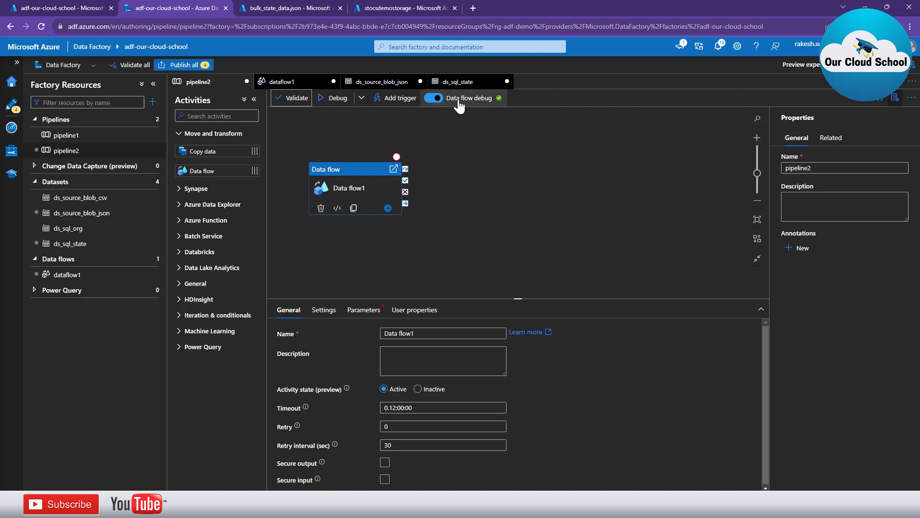
left_click(333, 98)
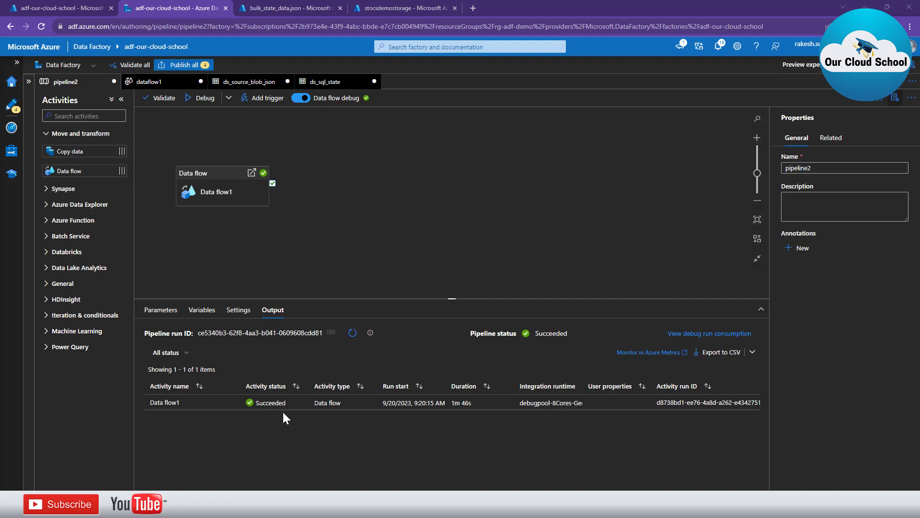
- Open the Data flow1 run details and inspect the diagnostics of source1, flatten1 and sink1, including sink1's rows calculated
left_click(231, 402)
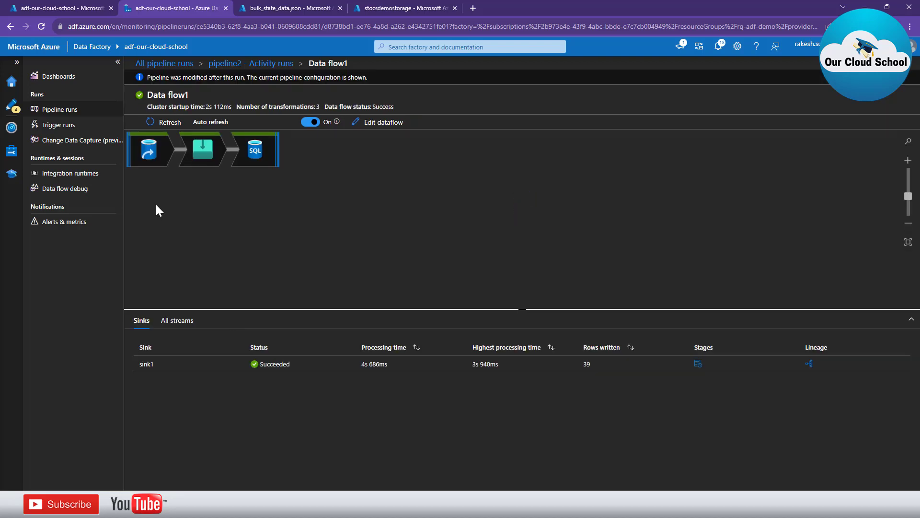
left_click(160, 149)
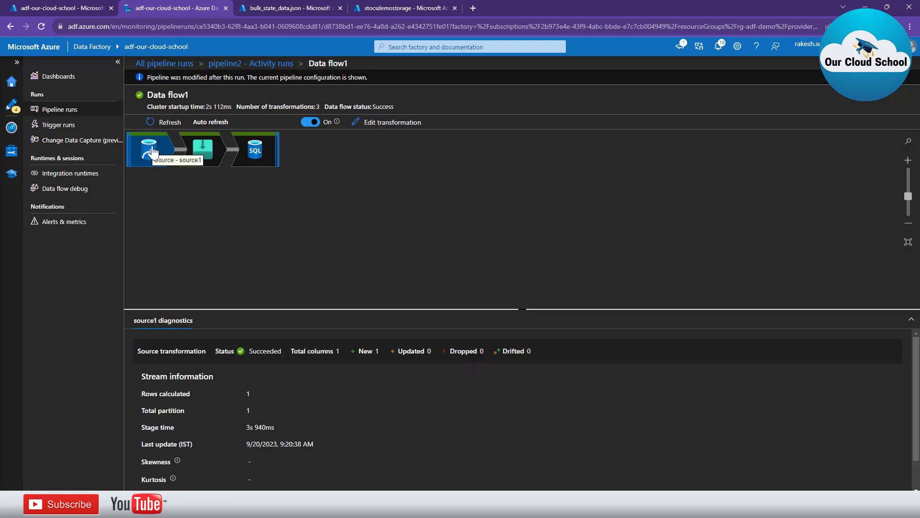
left_click(200, 153)
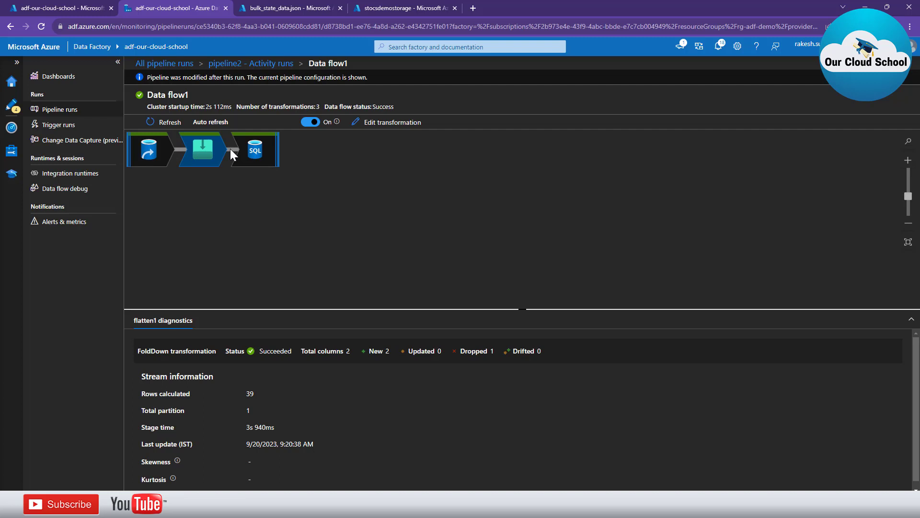
left_click(255, 151)
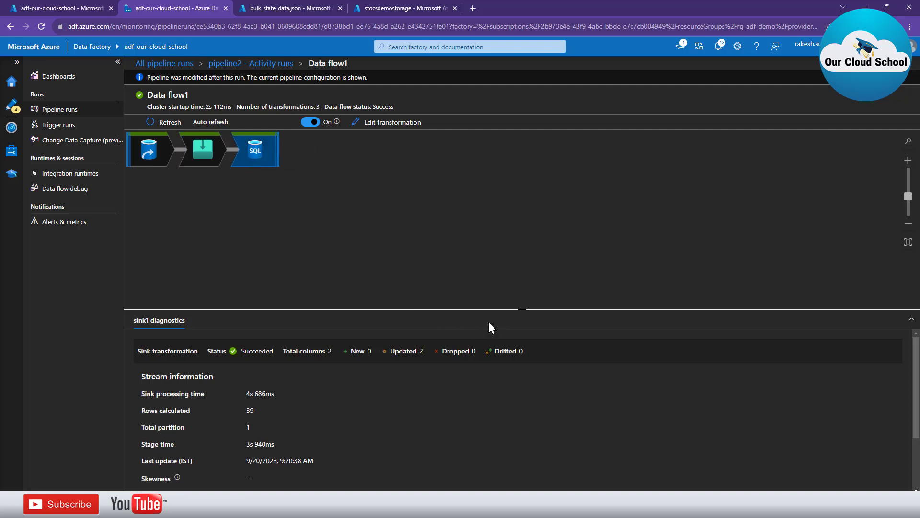
left_click_drag(140, 407, 260, 407)
left_click_drag(320, 309, 339, 221)
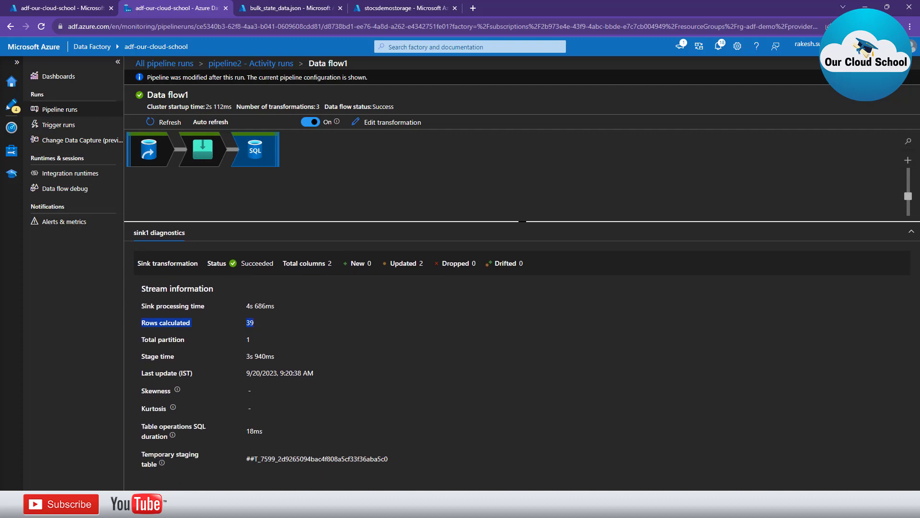
- Switch to Azure Data Studio, refresh the server connection, and select the top 1000 rows of dbo.State to review the loaded data
mouse_move(609, 505)
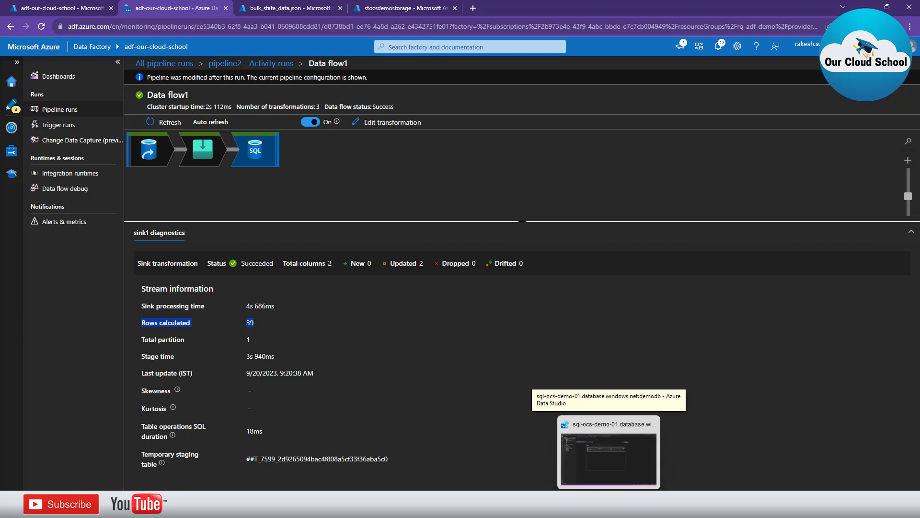
left_click(609, 458)
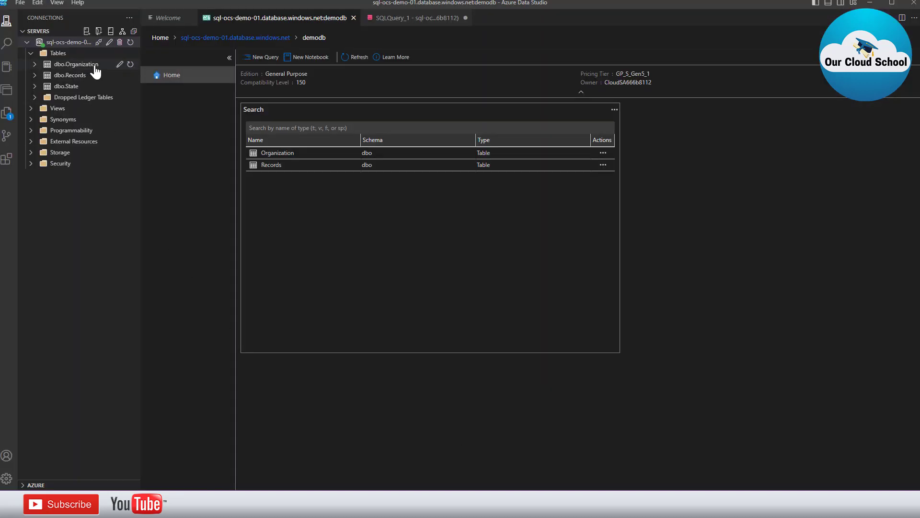
mouse_move(128, 55)
left_click(130, 42)
left_click(30, 54)
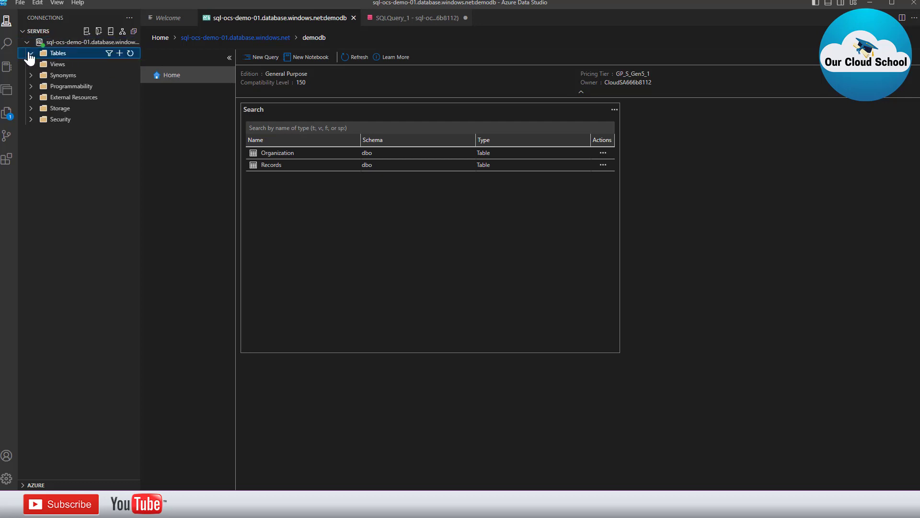
right_click(67, 87)
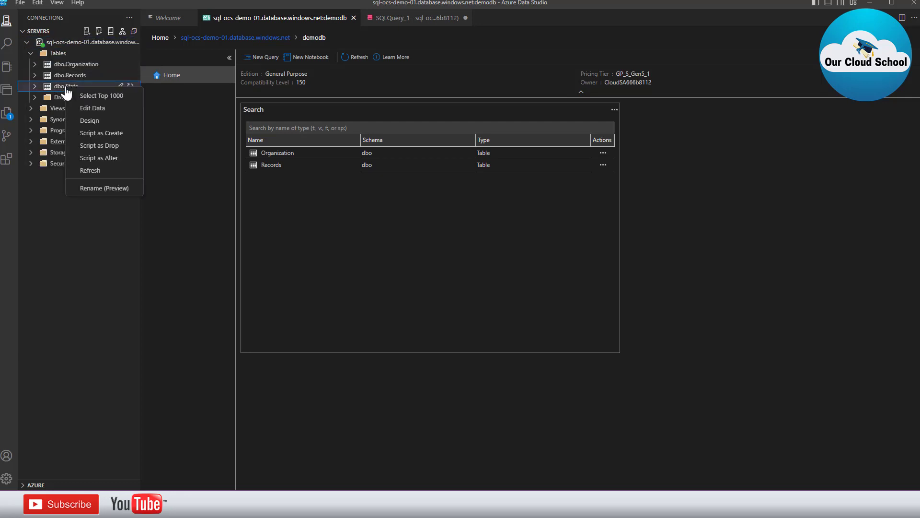
left_click(114, 98)
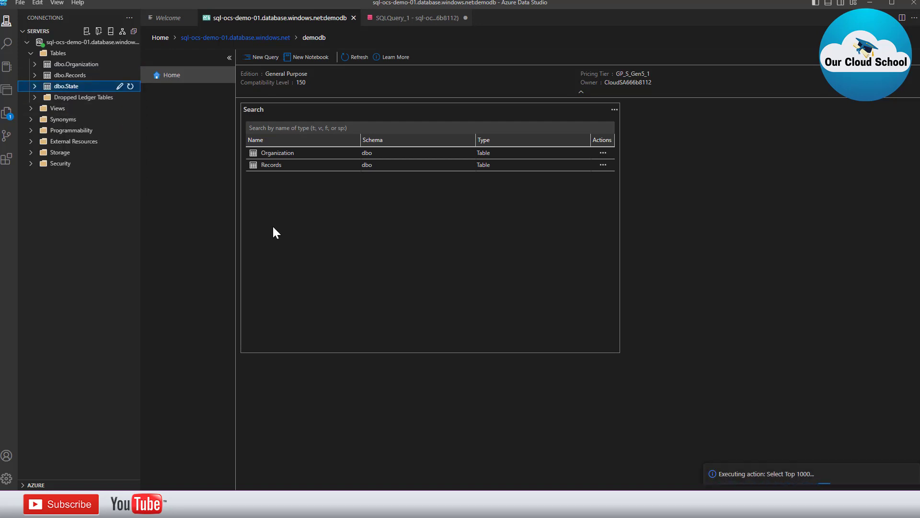
scroll(240, 295, "down", 2)
scroll(244, 302, "down", 3)
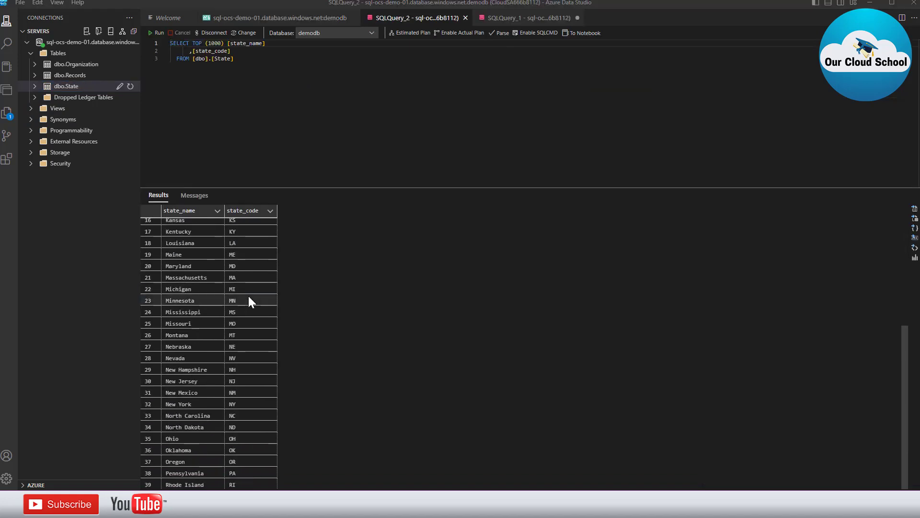
scroll(248, 302, "up", 5)
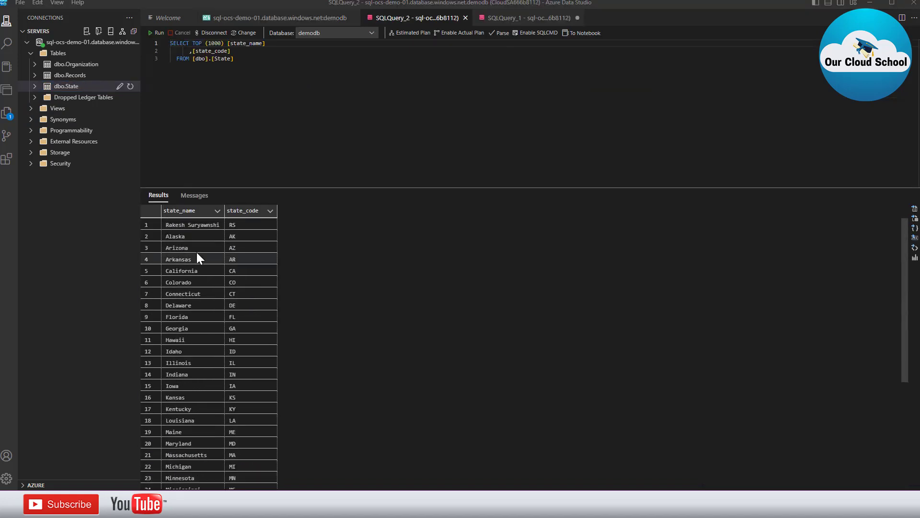
scroll(234, 371, "down", 5)
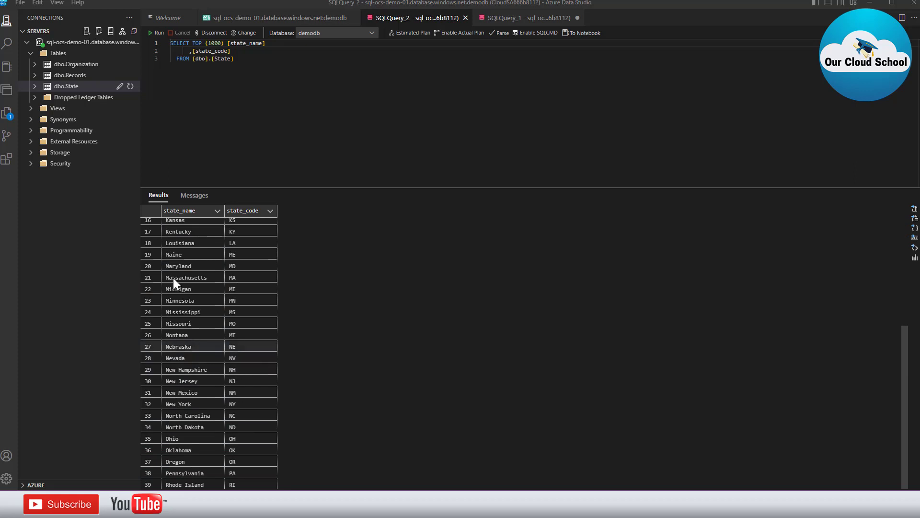
scroll(216, 292, "up", 3)
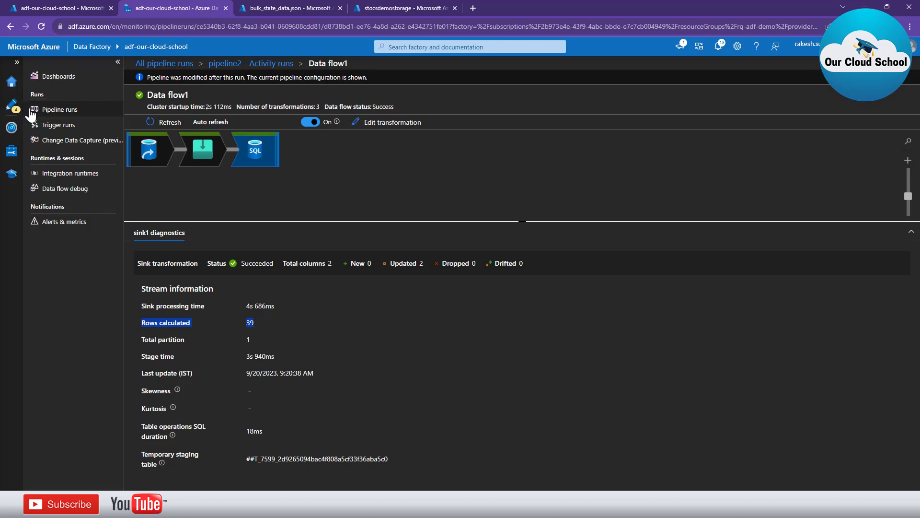
- Debug pipeline2 again from Azure Data Factory and refresh its run status, enlarging the dbo.State results grid in Azure Data Studio meanwhile
left_click(14, 108)
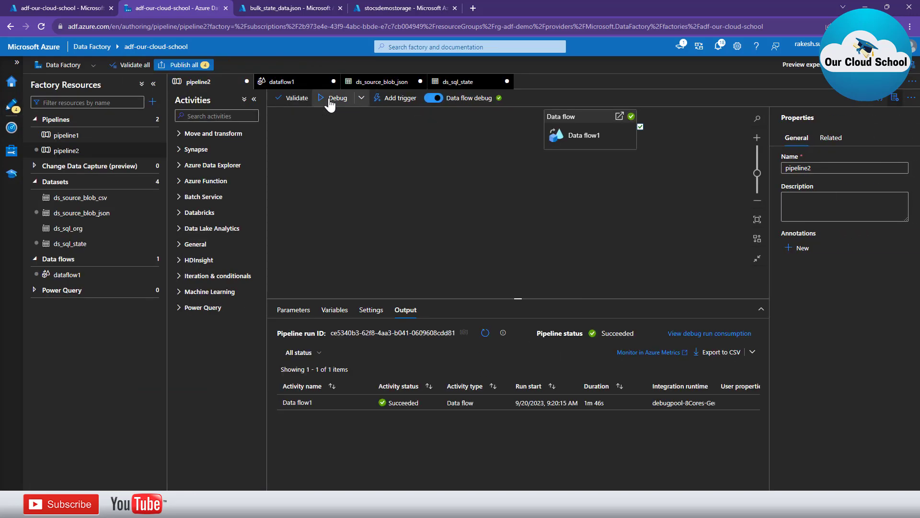
left_click(329, 98)
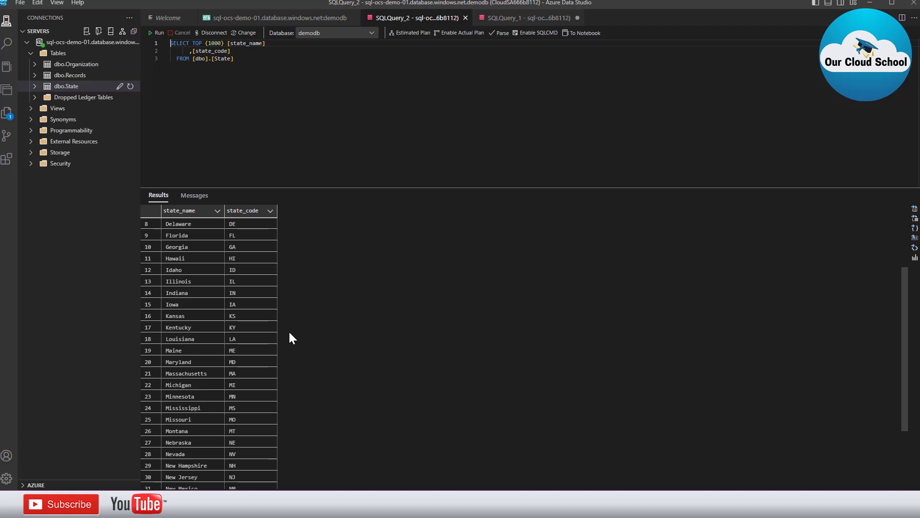
scroll(288, 330, "down", 5)
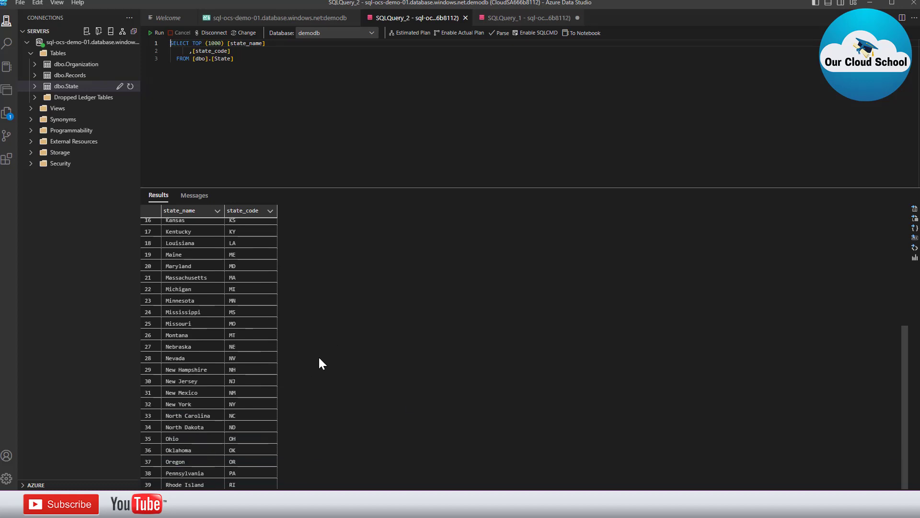
scroll(319, 358, "up", 5)
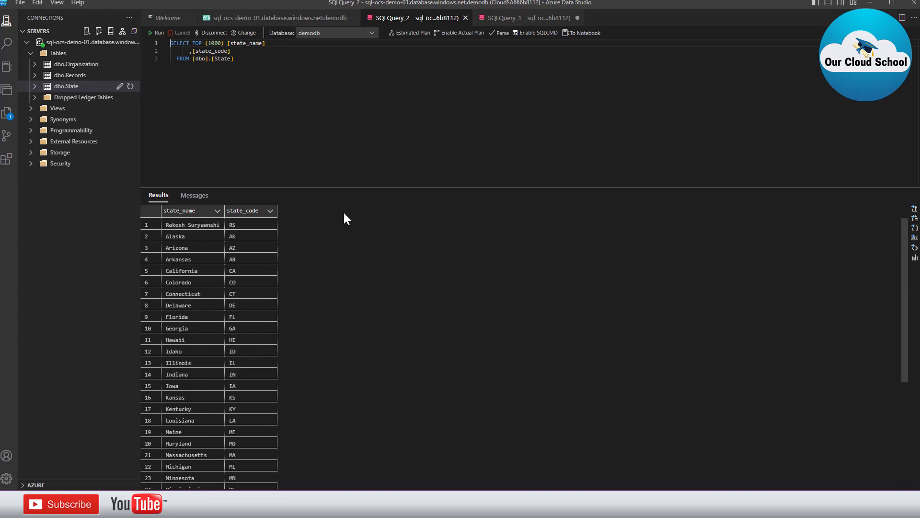
left_click_drag(380, 188, 393, 133)
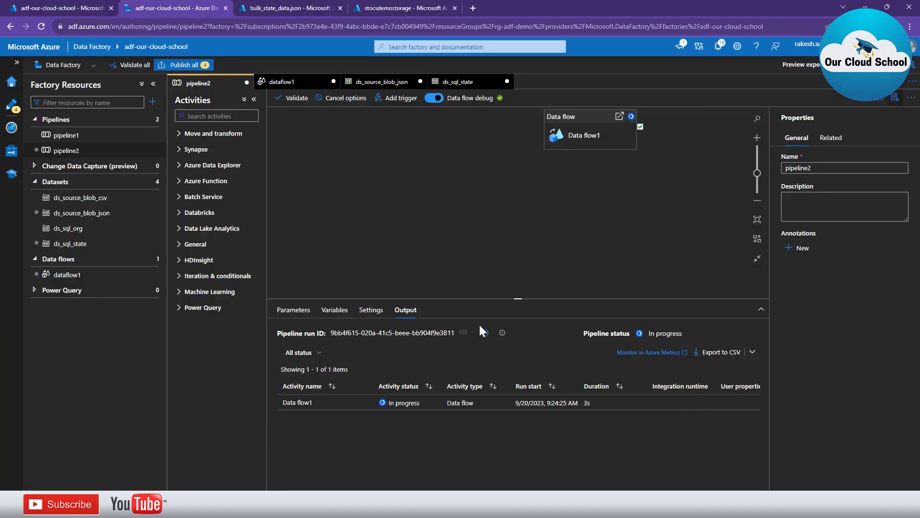
left_click(484, 334)
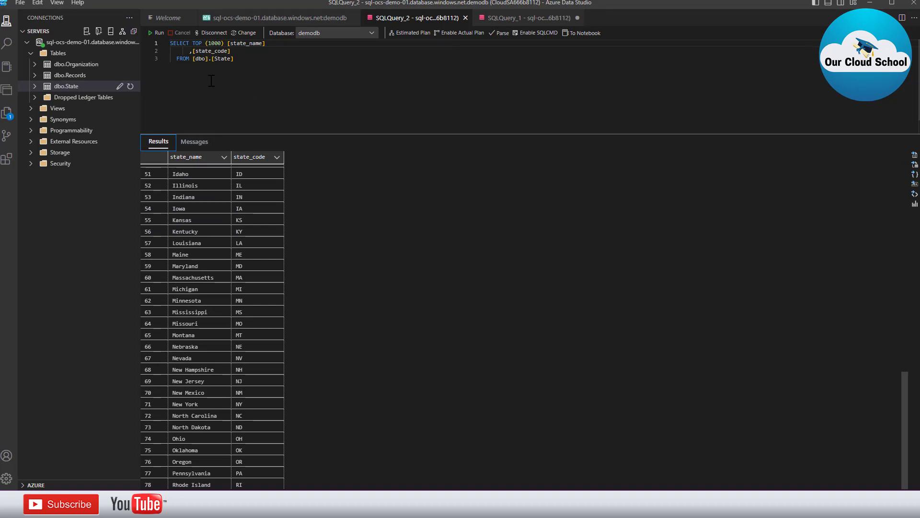
- Rerun the dbo.State query in Azure Data Studio and review the returned rows and the table's column definitions
left_click(156, 35)
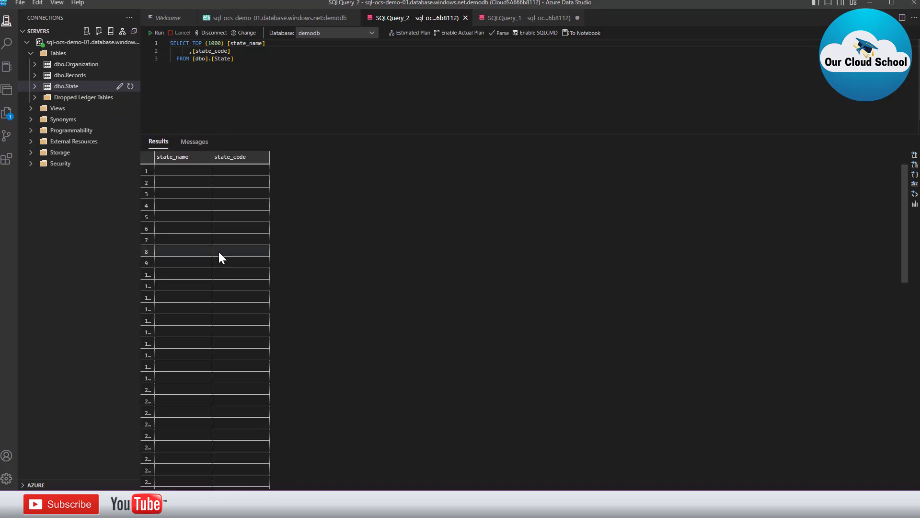
scroll(226, 340, "down", 10)
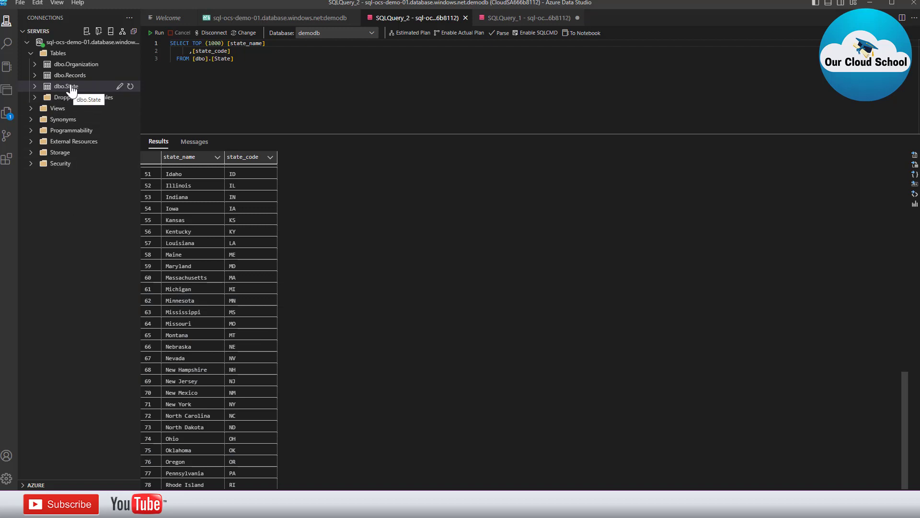
left_click(35, 87)
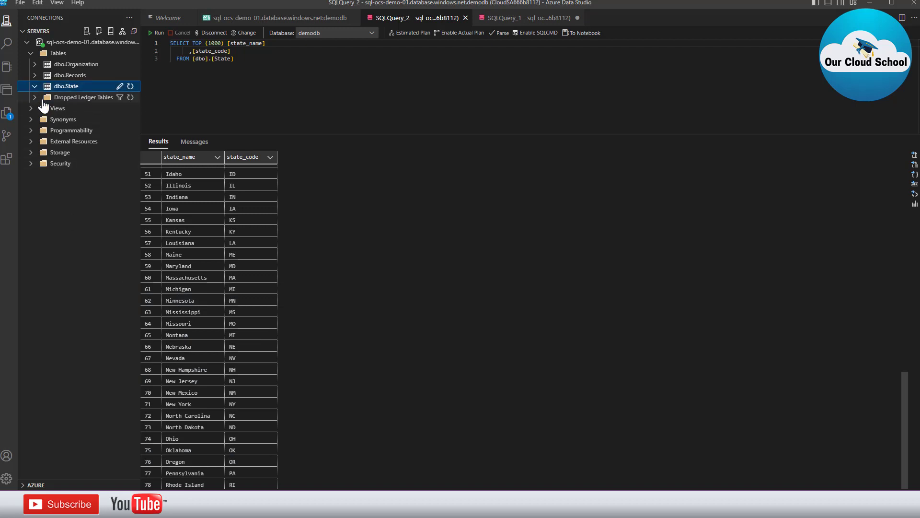
left_click(37, 98)
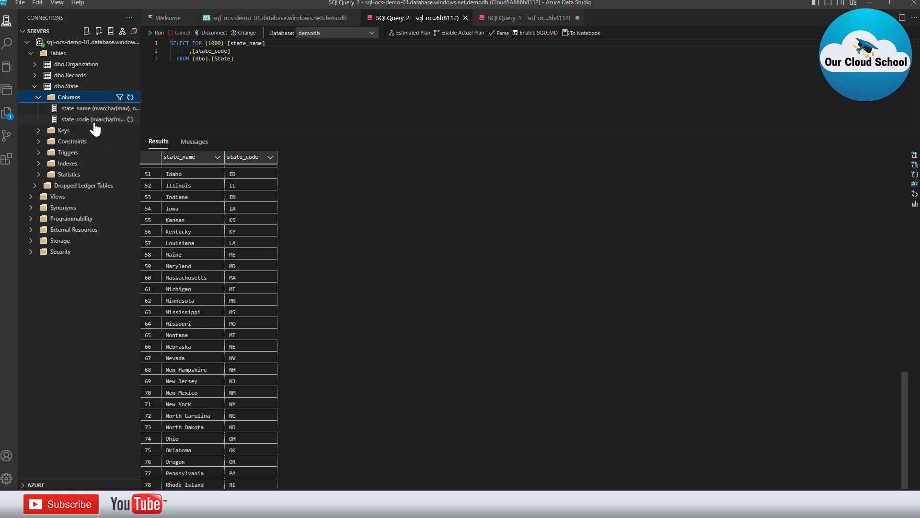
scroll(195, 234, "up", 10)
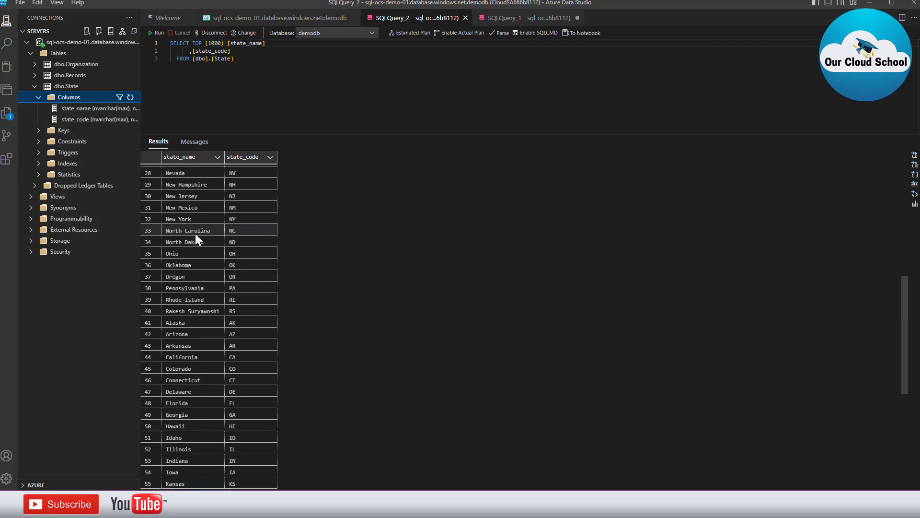
scroll(202, 205, "up", 1)
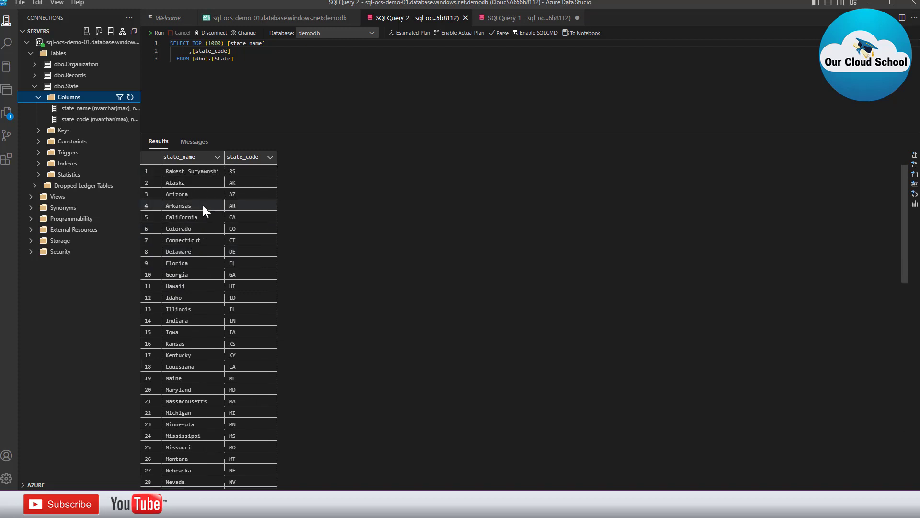
- Switch to Azure Data Factory and enable Allow upsert as an update method in the settings of dataflow1's sink1
left_click(199, 180)
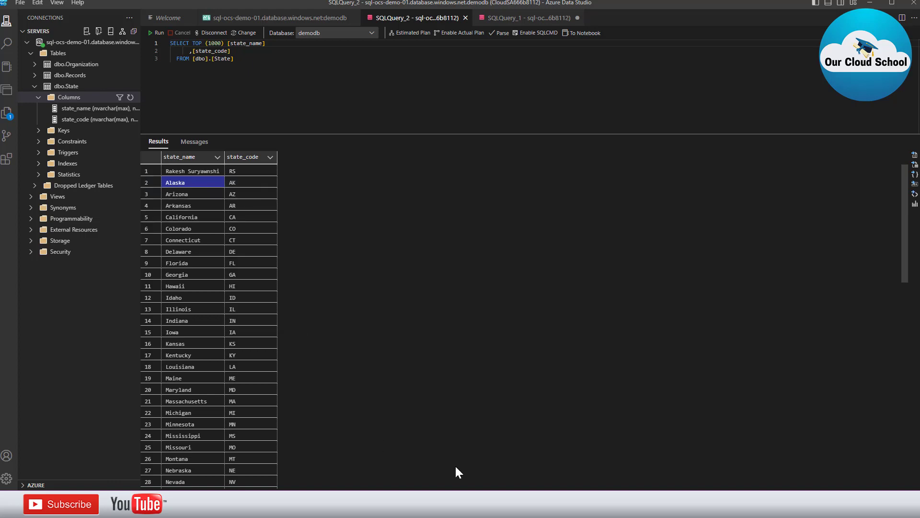
mouse_move(630, 503)
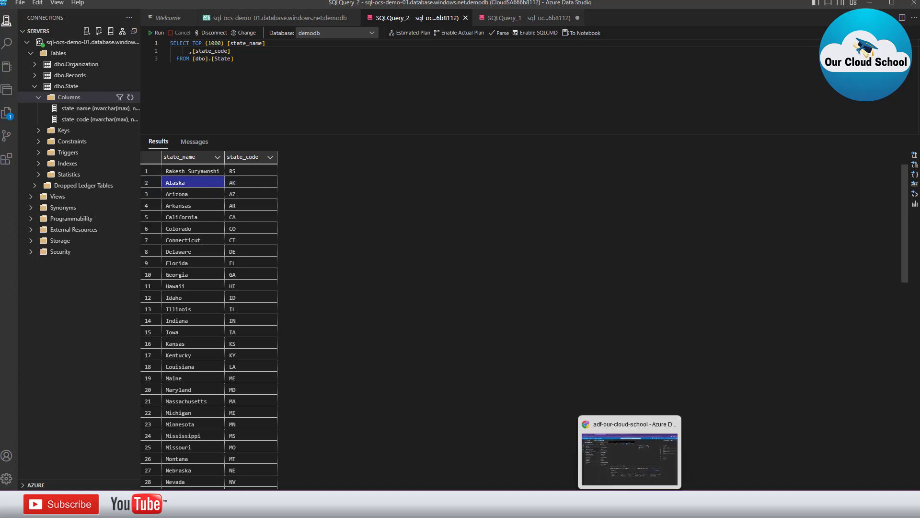
left_click(629, 453)
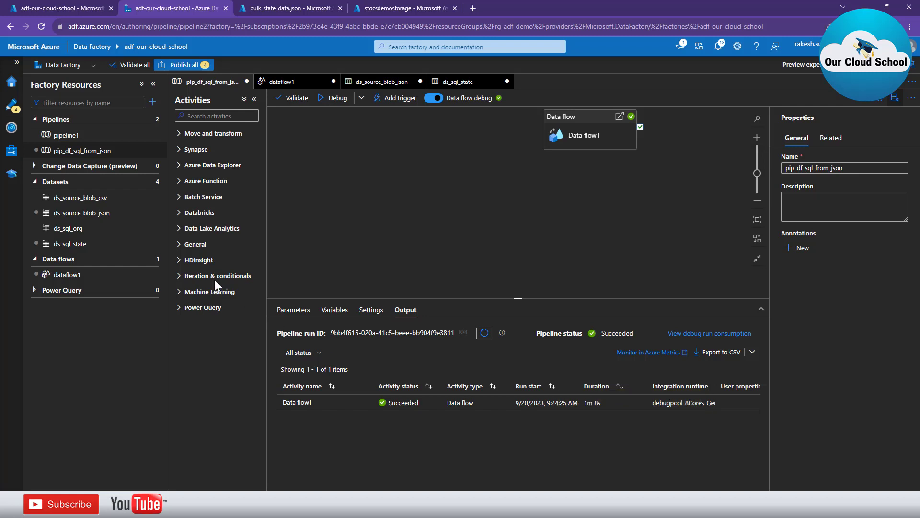
left_click(299, 84)
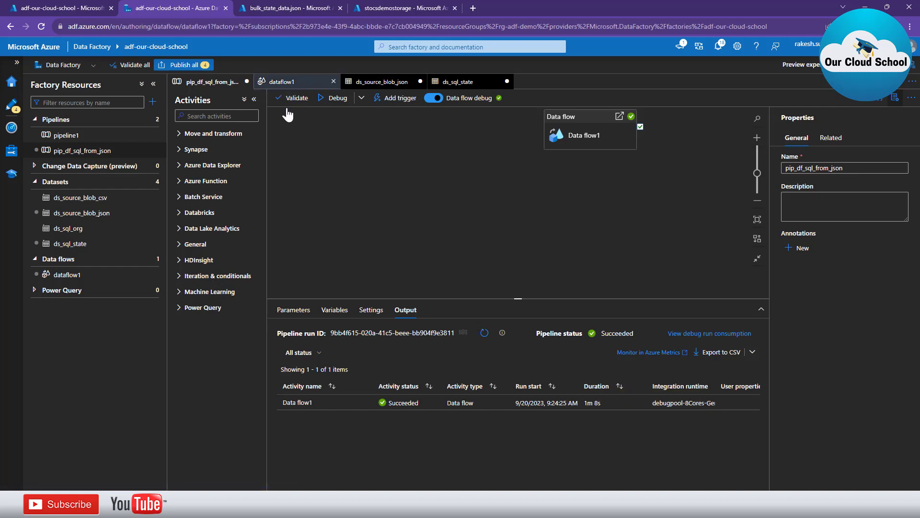
left_click(433, 150)
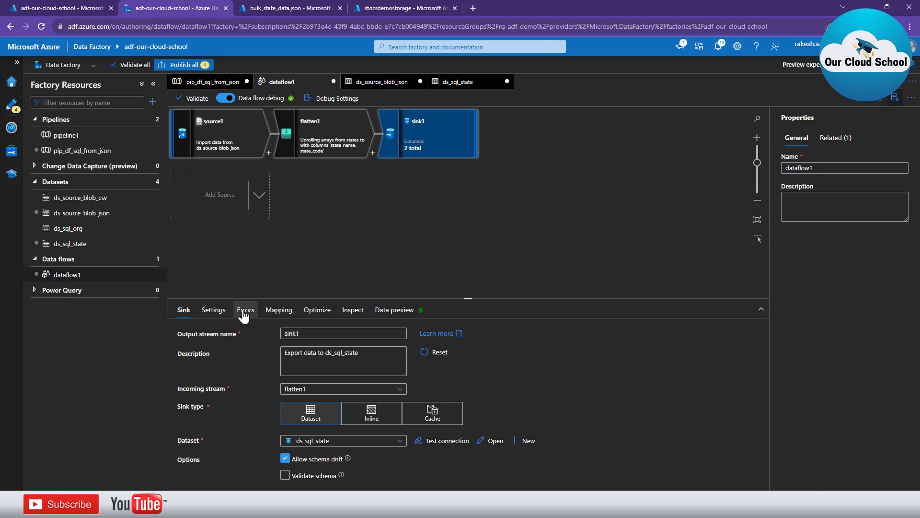
left_click(213, 314)
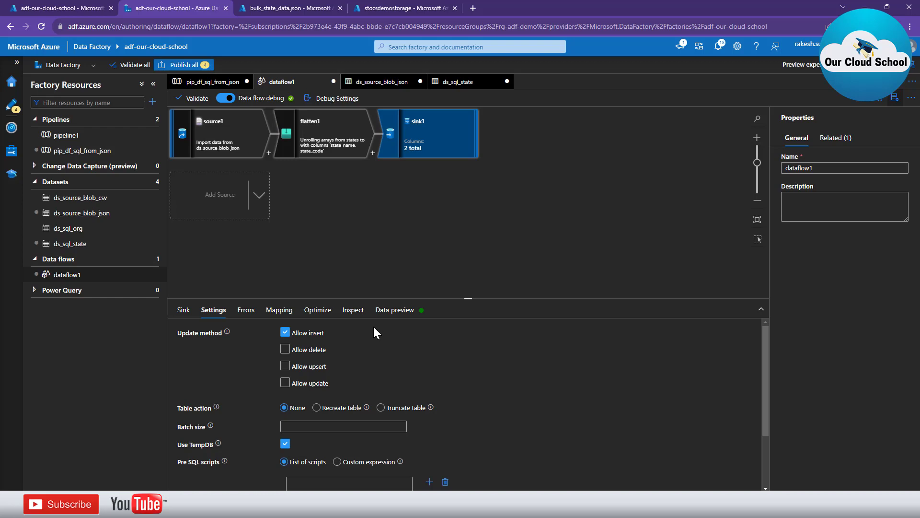
left_click(286, 366)
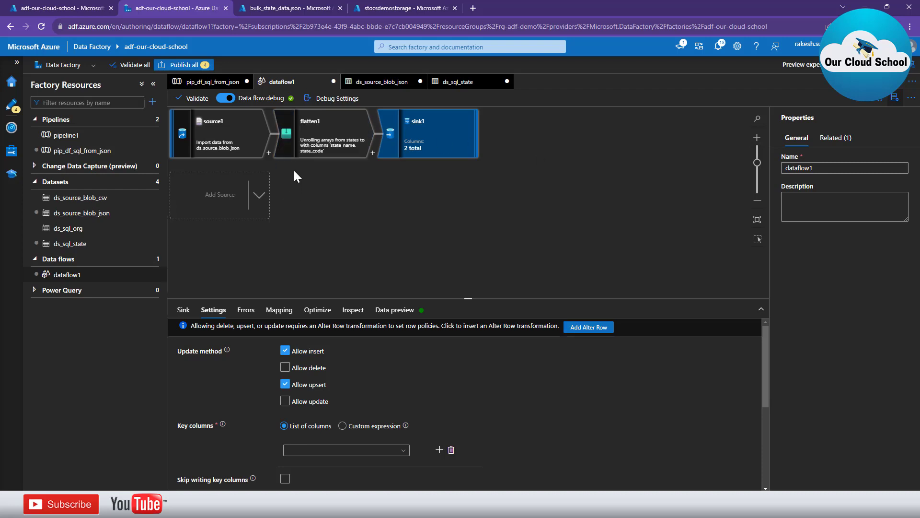
- Browse the transformations that can be added after source1, including schema modifiers, formatters and row modifiers, without adding one
left_click(269, 153)
scroll(335, 307, "down", 4)
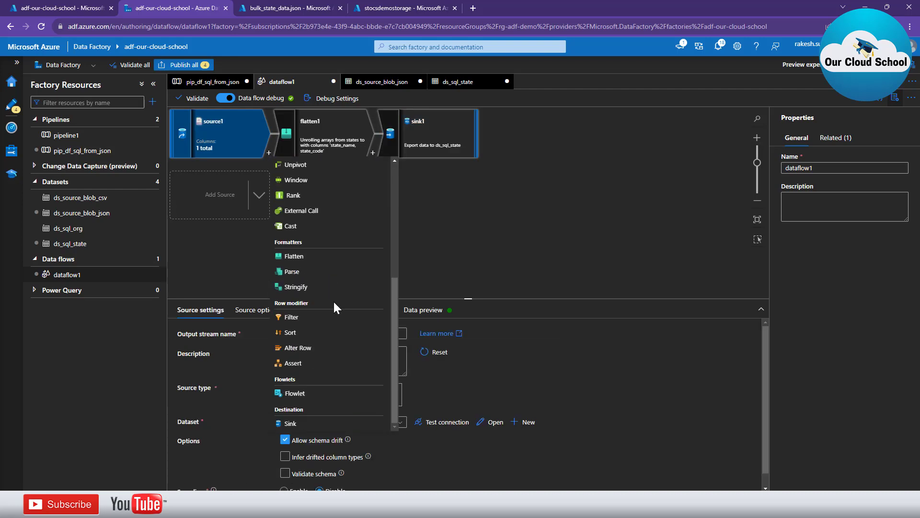
scroll(315, 301, "up", 3)
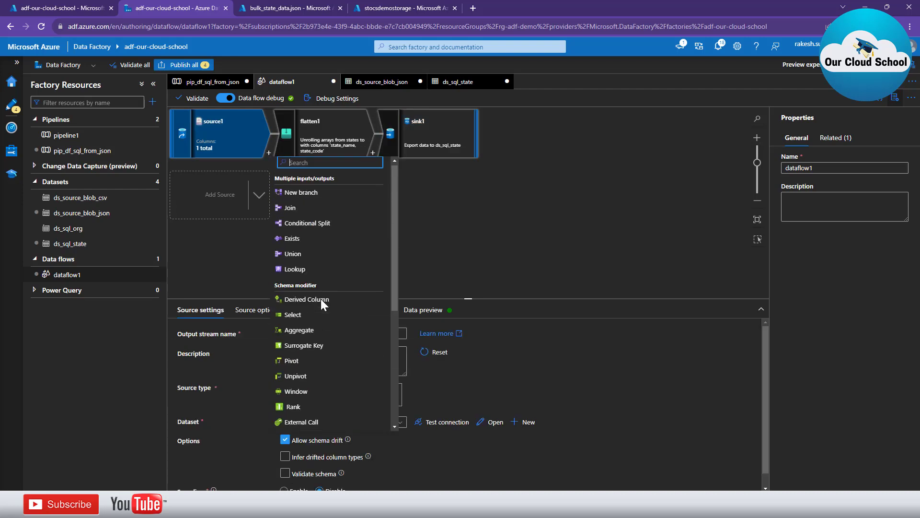
scroll(323, 297, "down", 3)
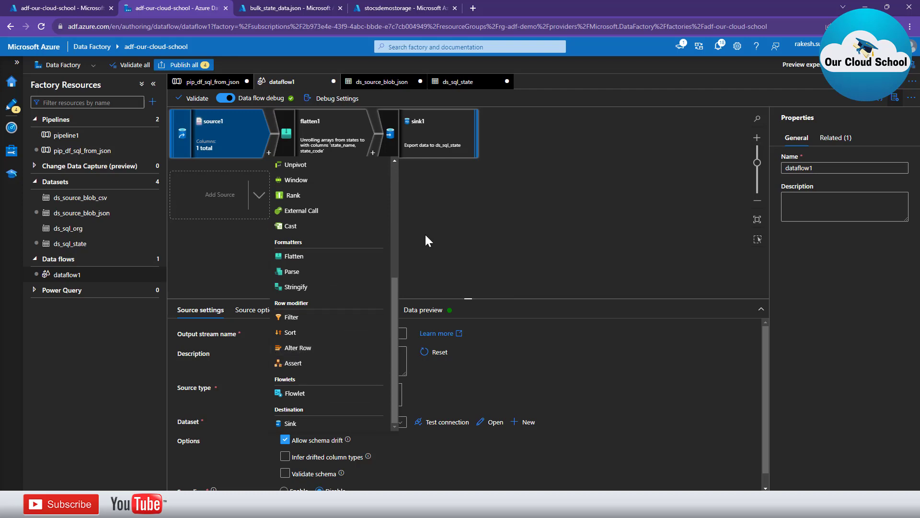
left_click(446, 232)
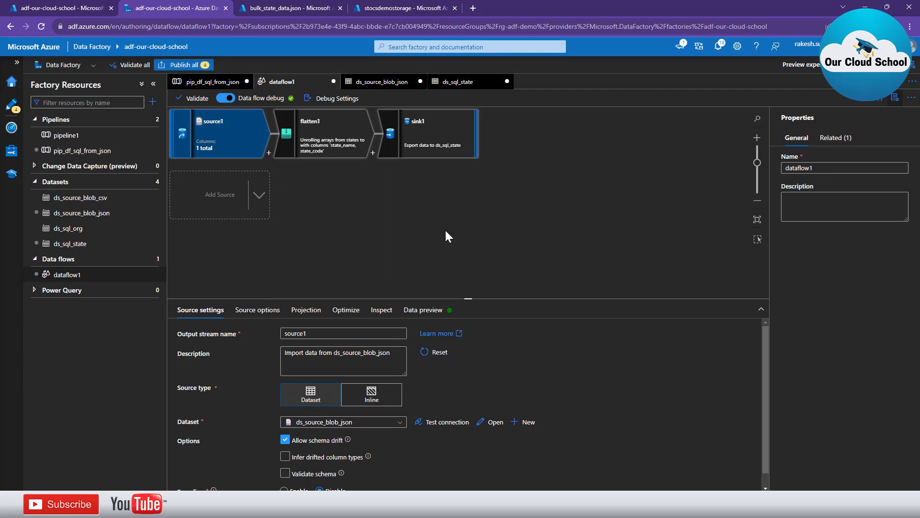